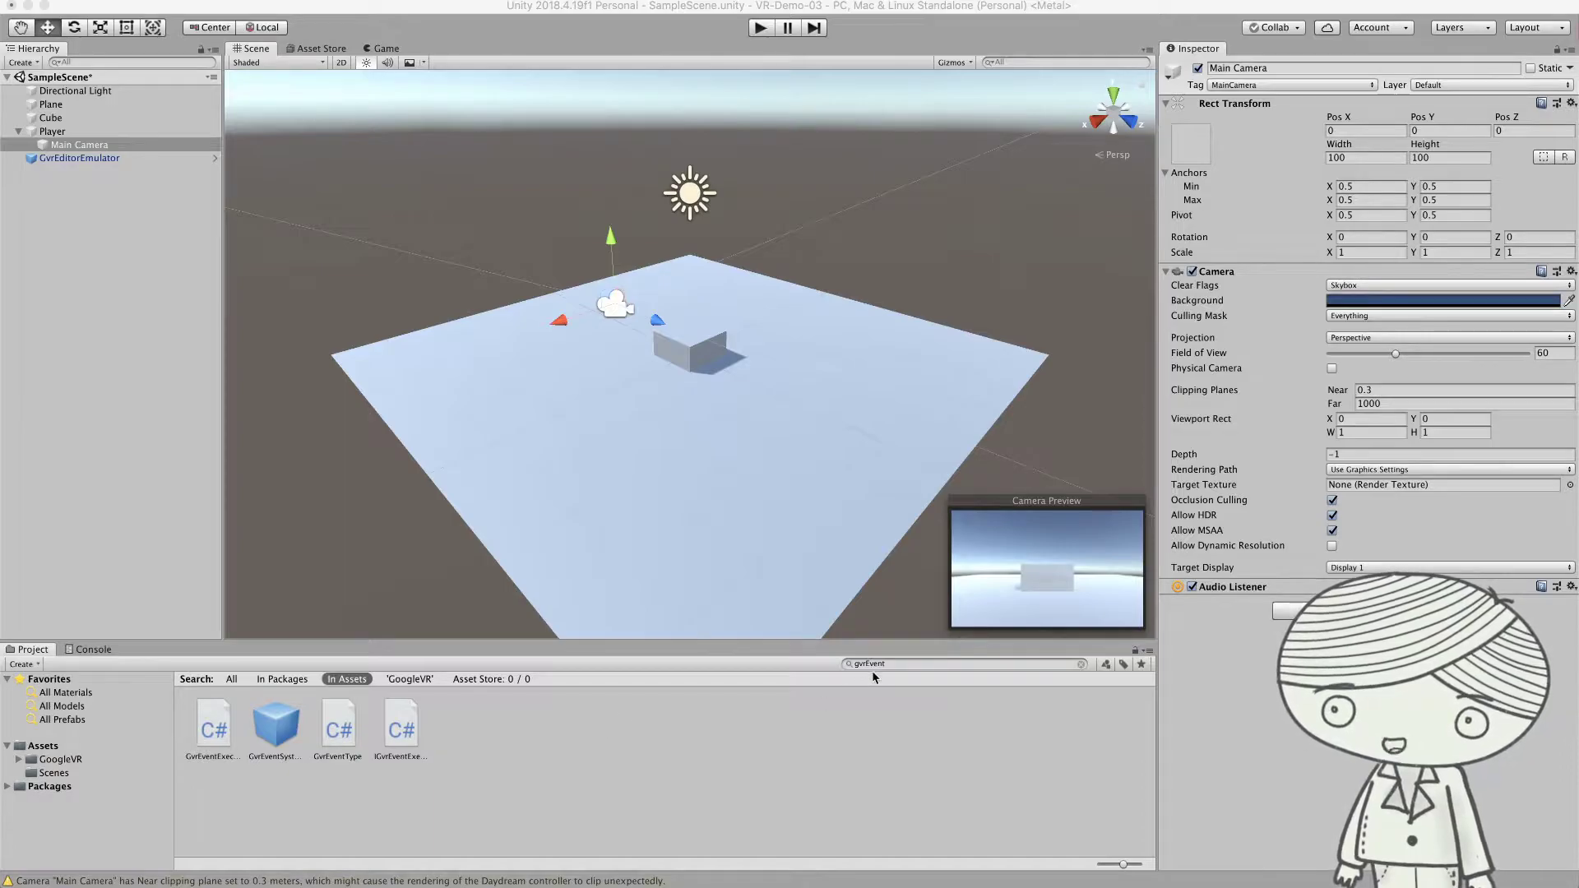
Search the project assets for "gvrReticl" and add the GvrReticlePointer prefab as a child of Main Camera.
{"action": "left_click", "coordinate": [894, 664]}
{"action": "type", "text": "g"}
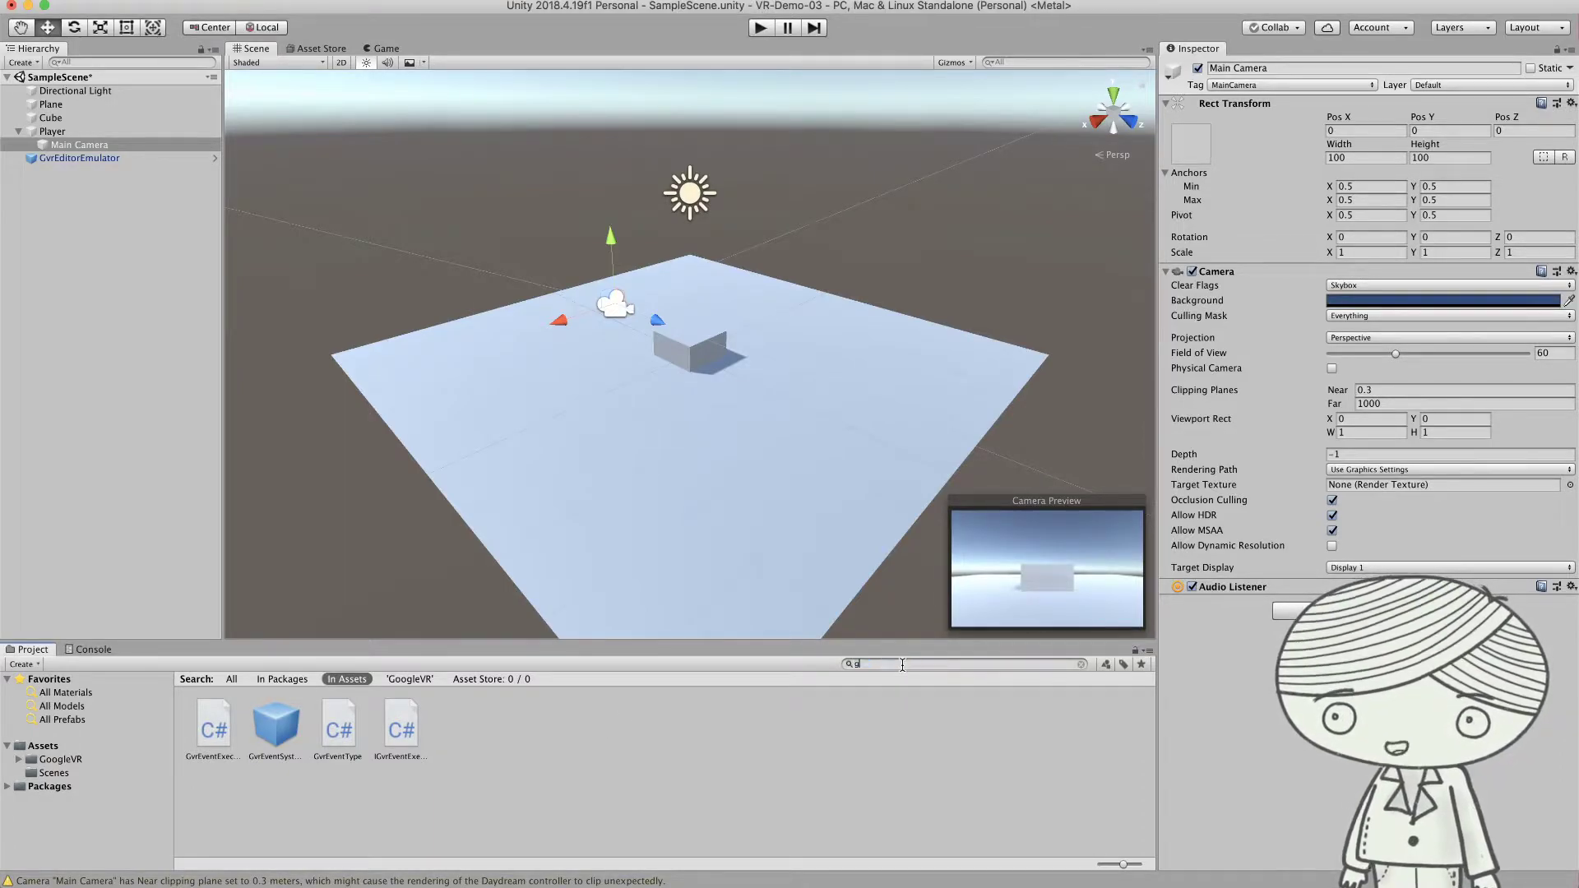
{"action": "type", "text": "vrP"}
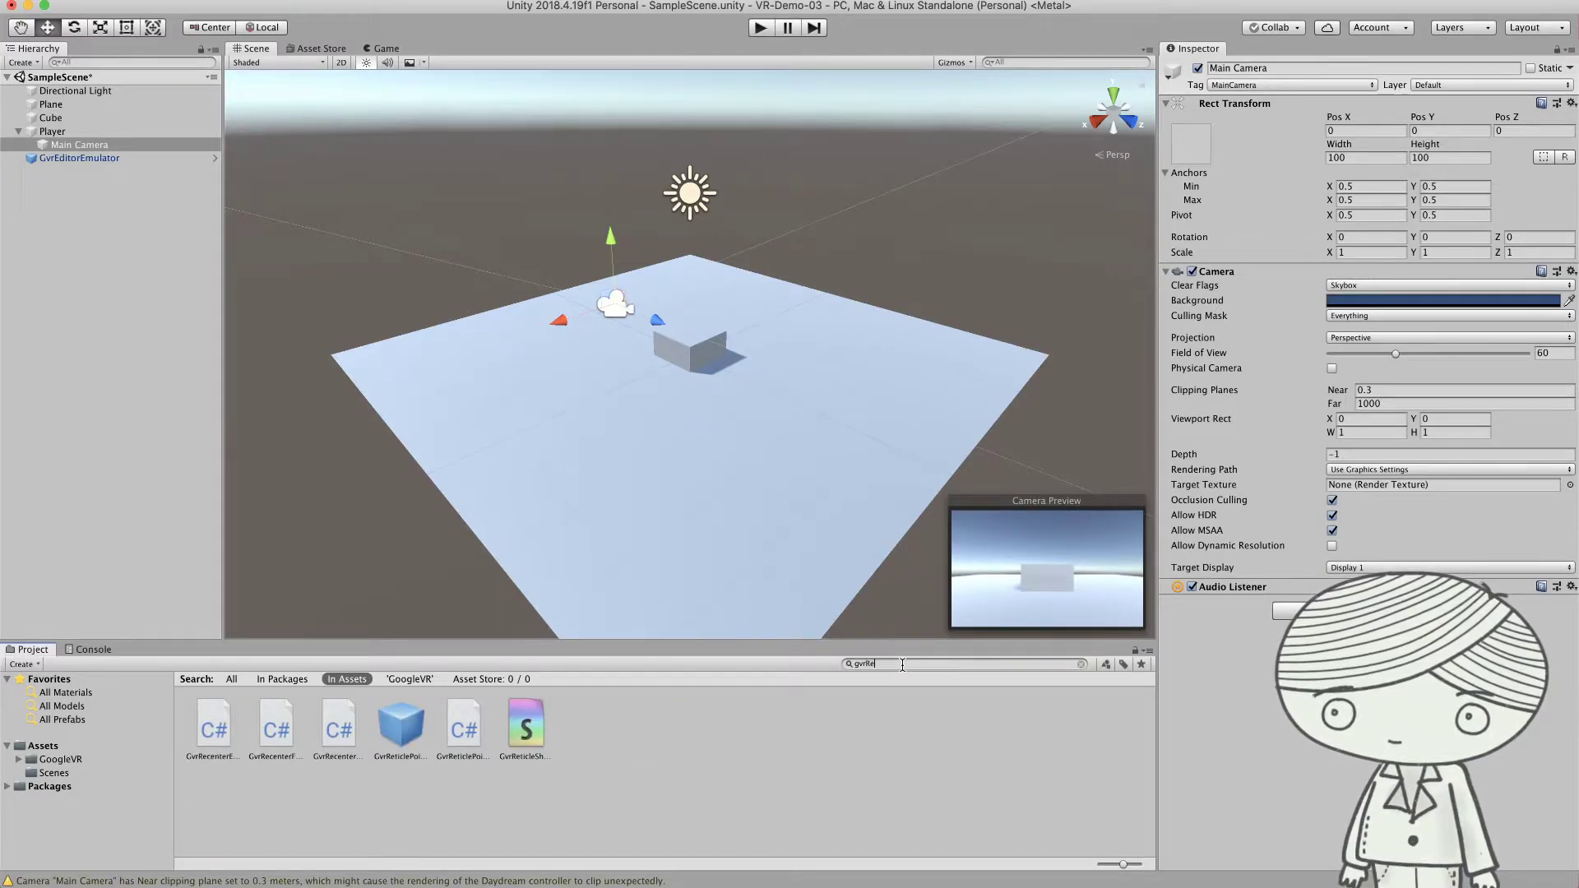
{"action": "type", "text": "tic"}
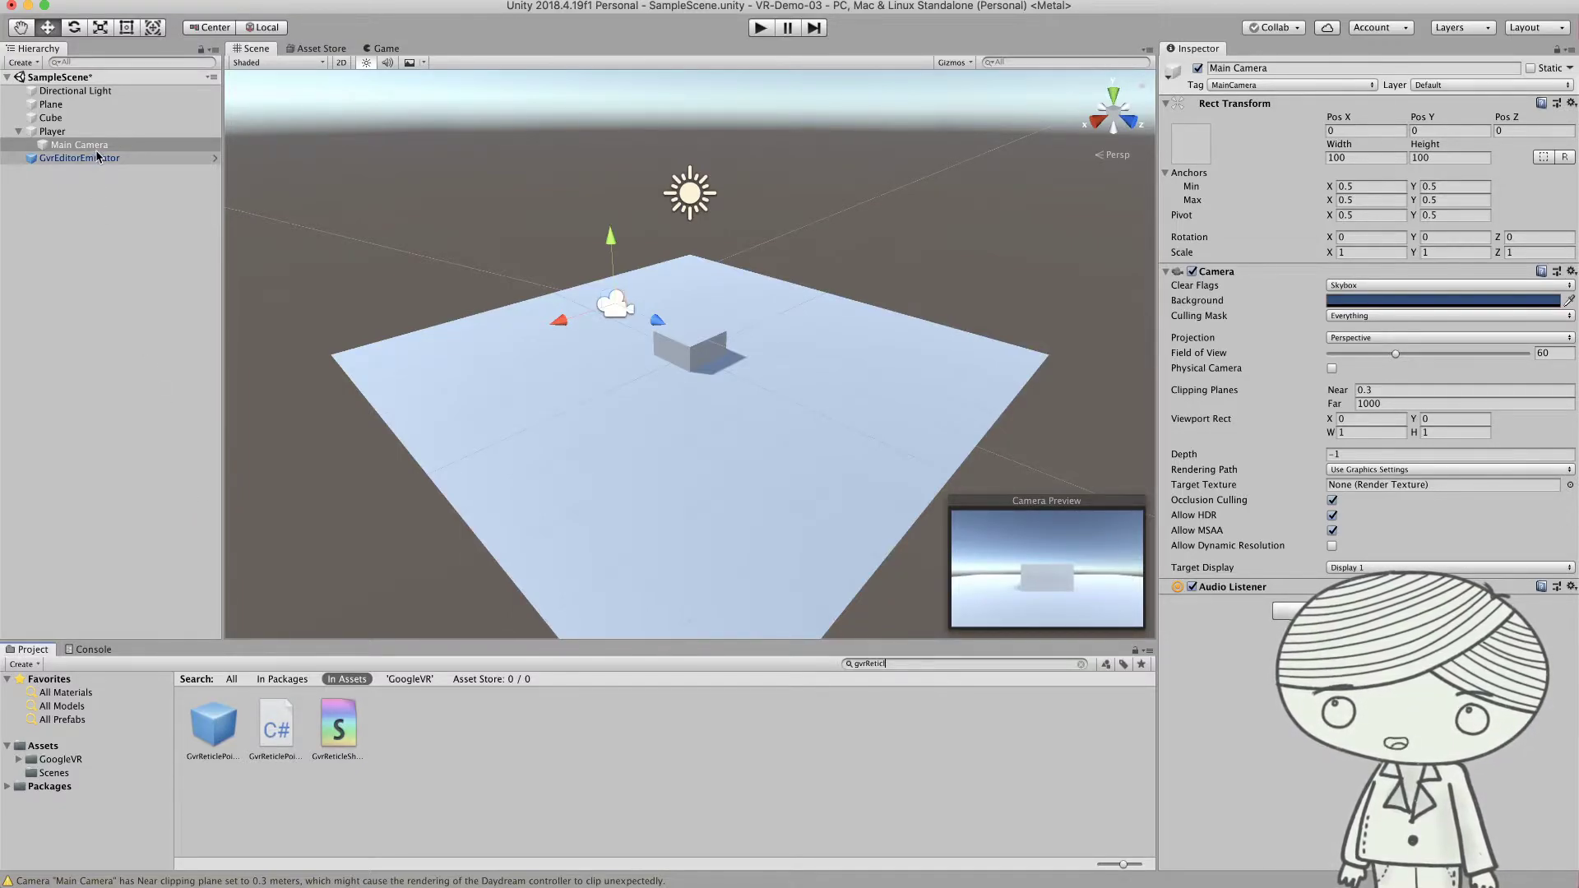
{"action": "left_click_drag", "start_coordinate": [590, 356], "coordinate": [156, 183]}
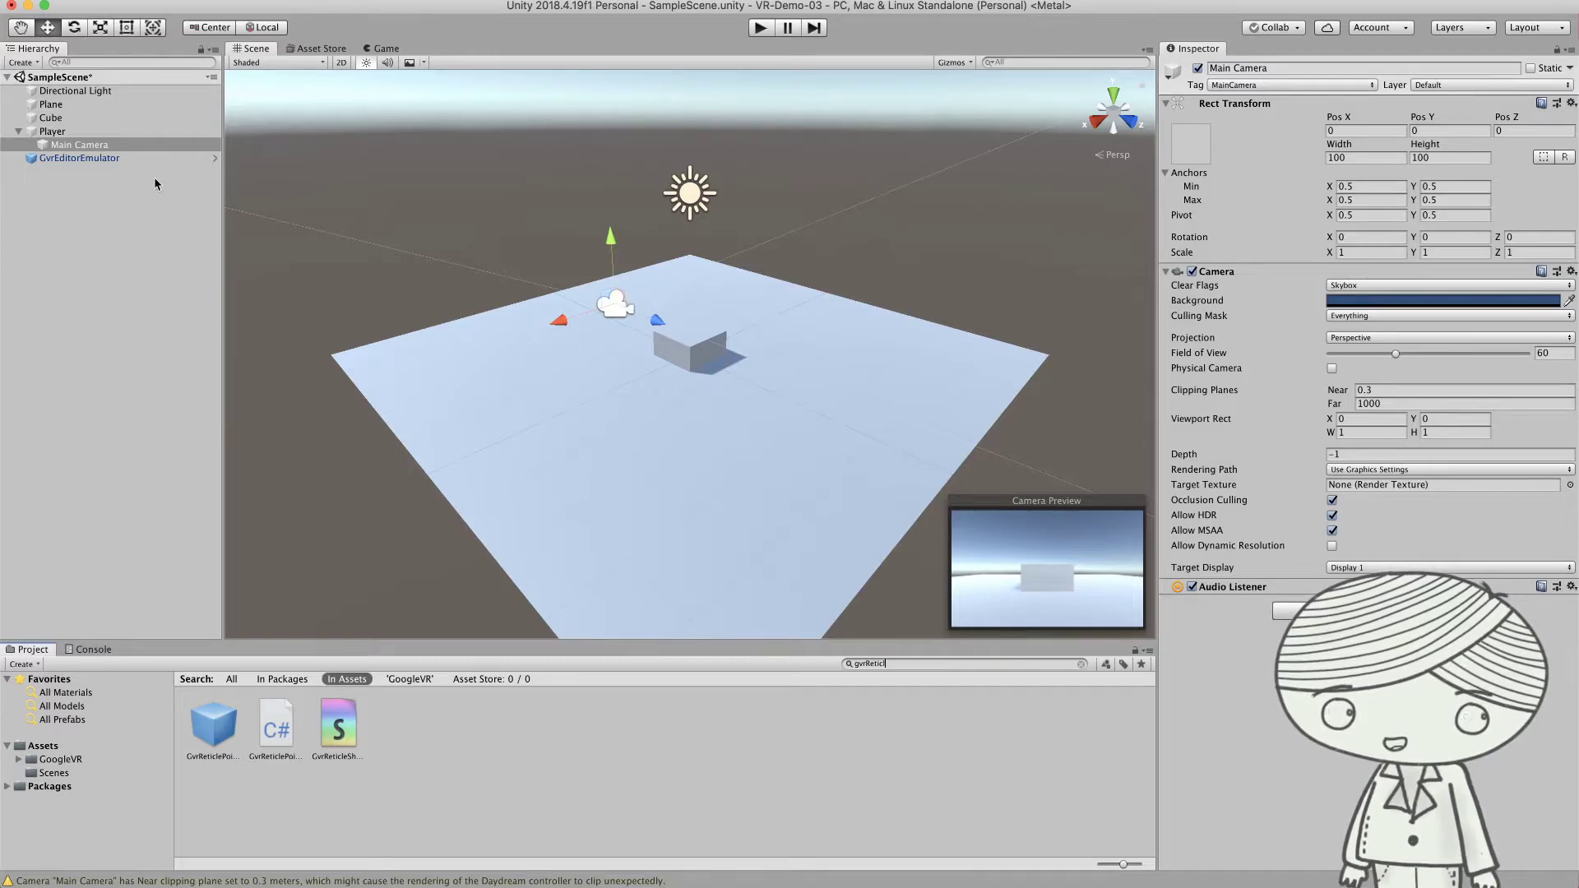
{"action": "left_click_drag", "start_coordinate": [213, 726], "coordinate": [81, 147]}
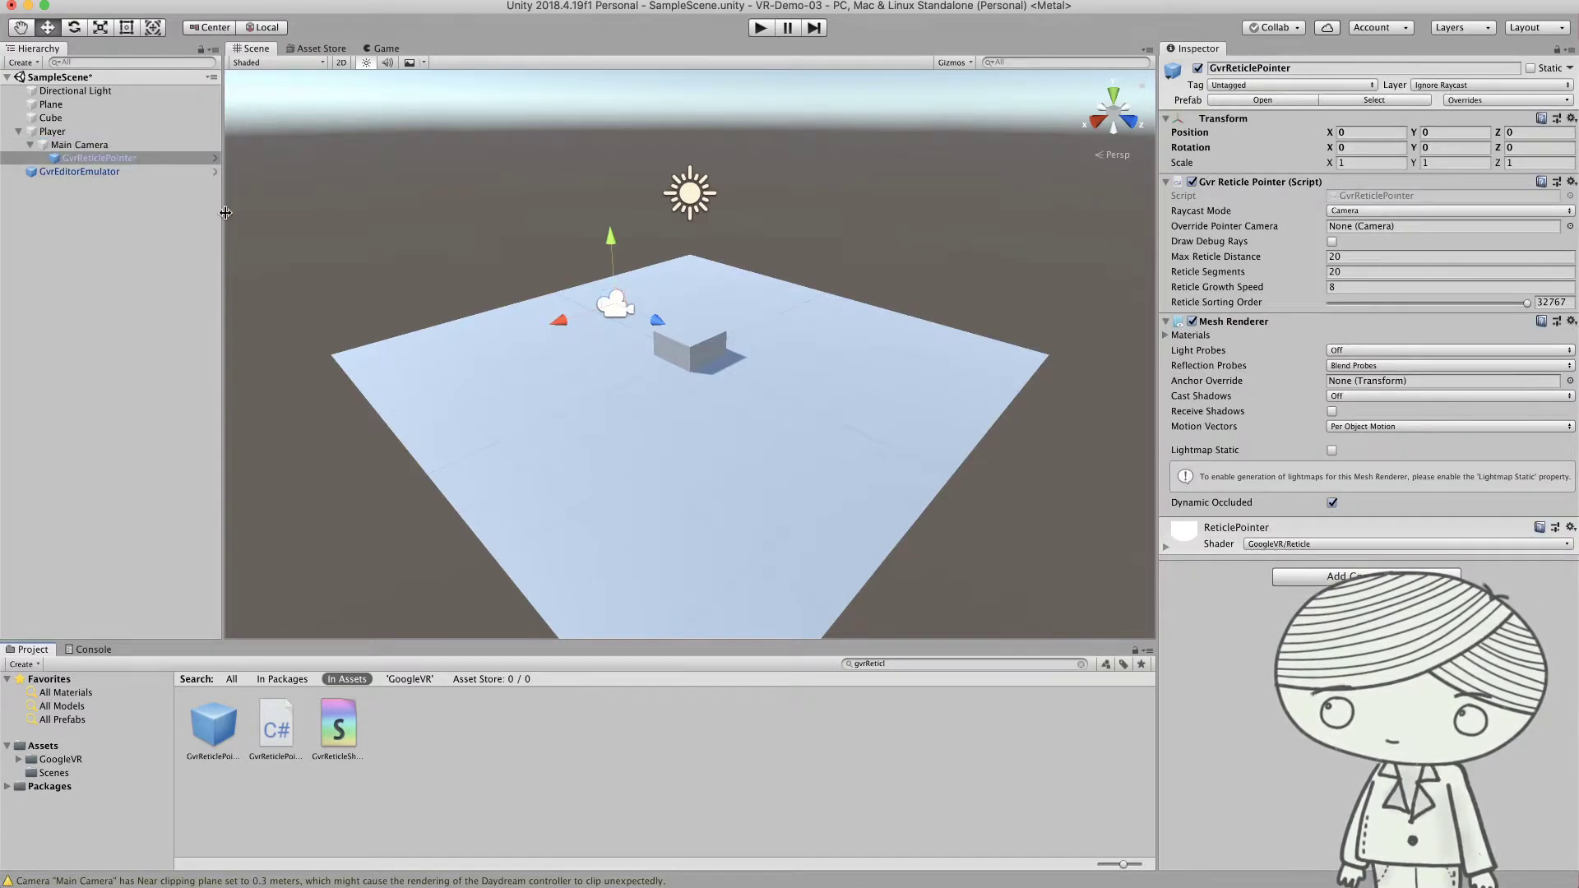
Add the GvrPointerPhysicsRaycaster and GvrPointerGraphicRaycaster components to Main Camera.
{"action": "left_click", "coordinate": [93, 148]}
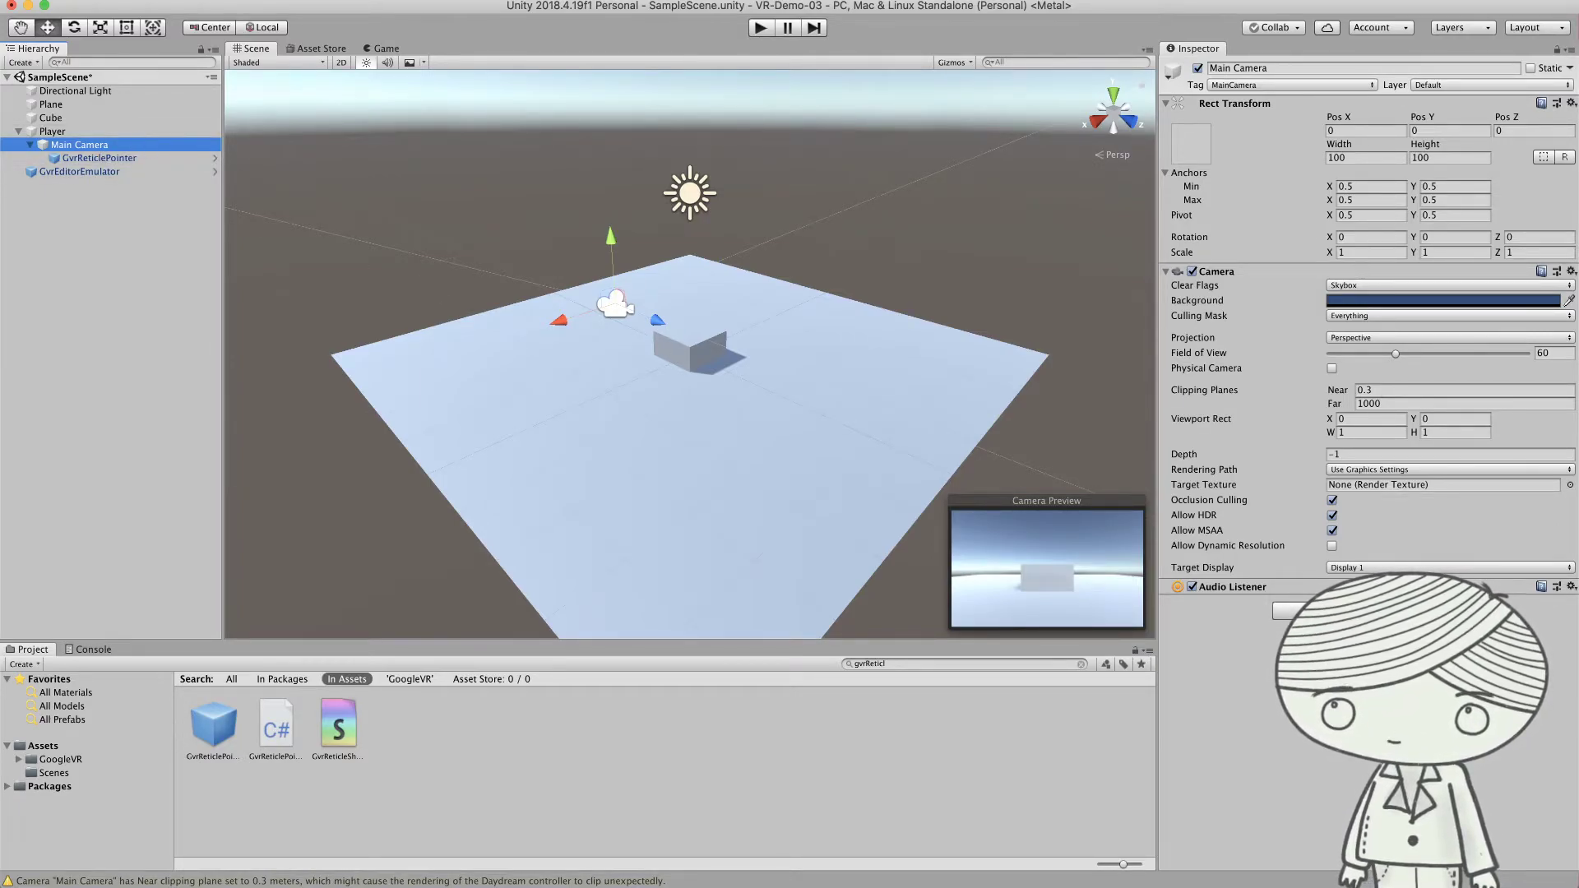
{"action": "key", "text": "Return"}
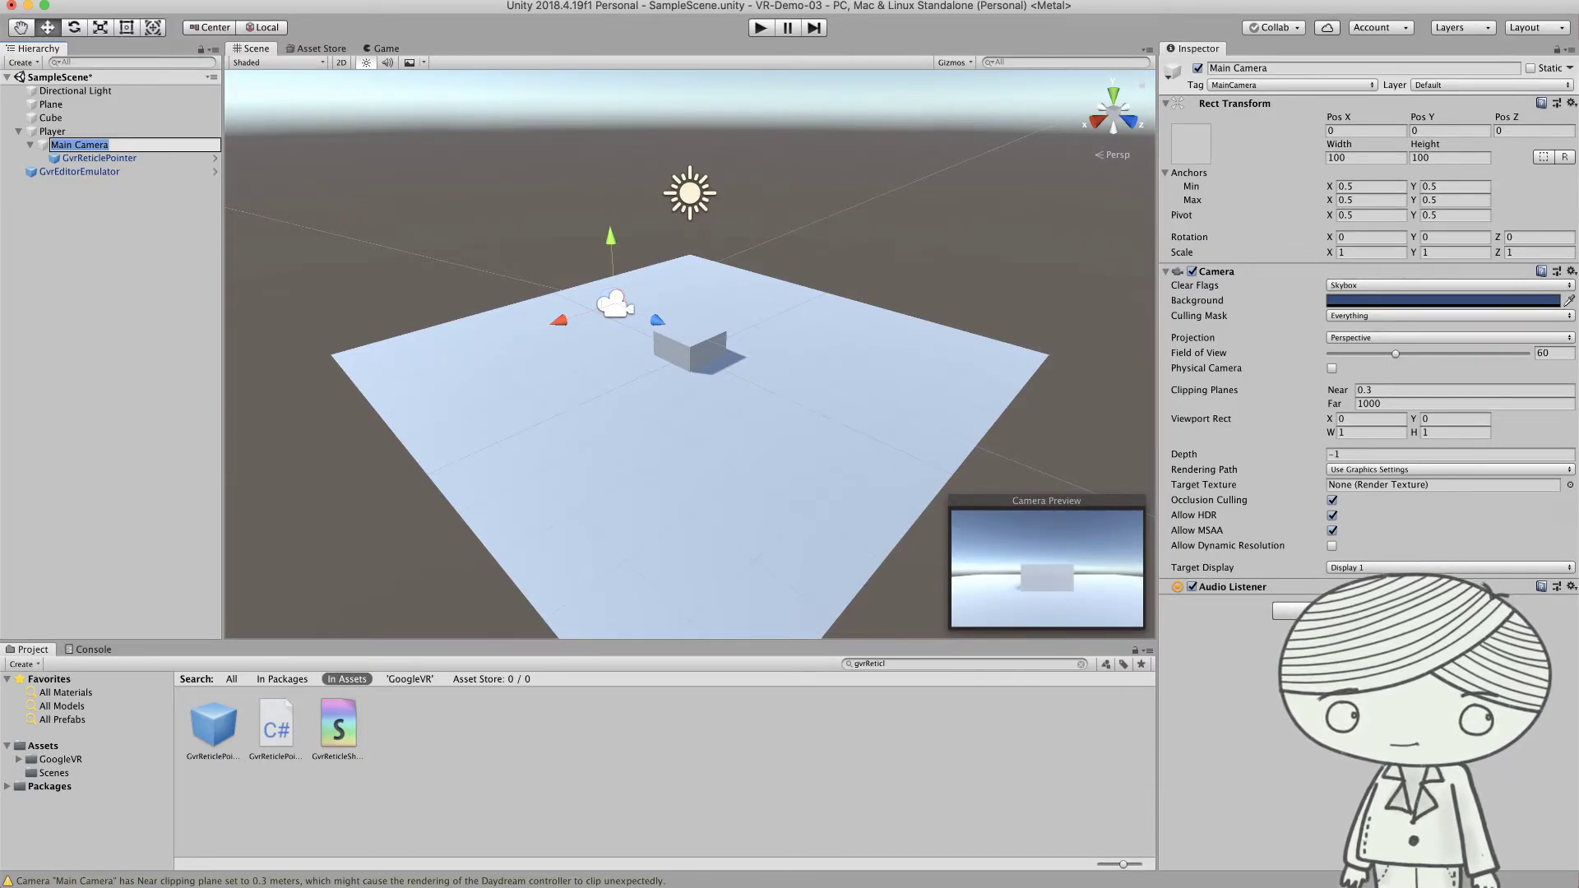
{"action": "left_click", "coordinate": [1316, 610]}
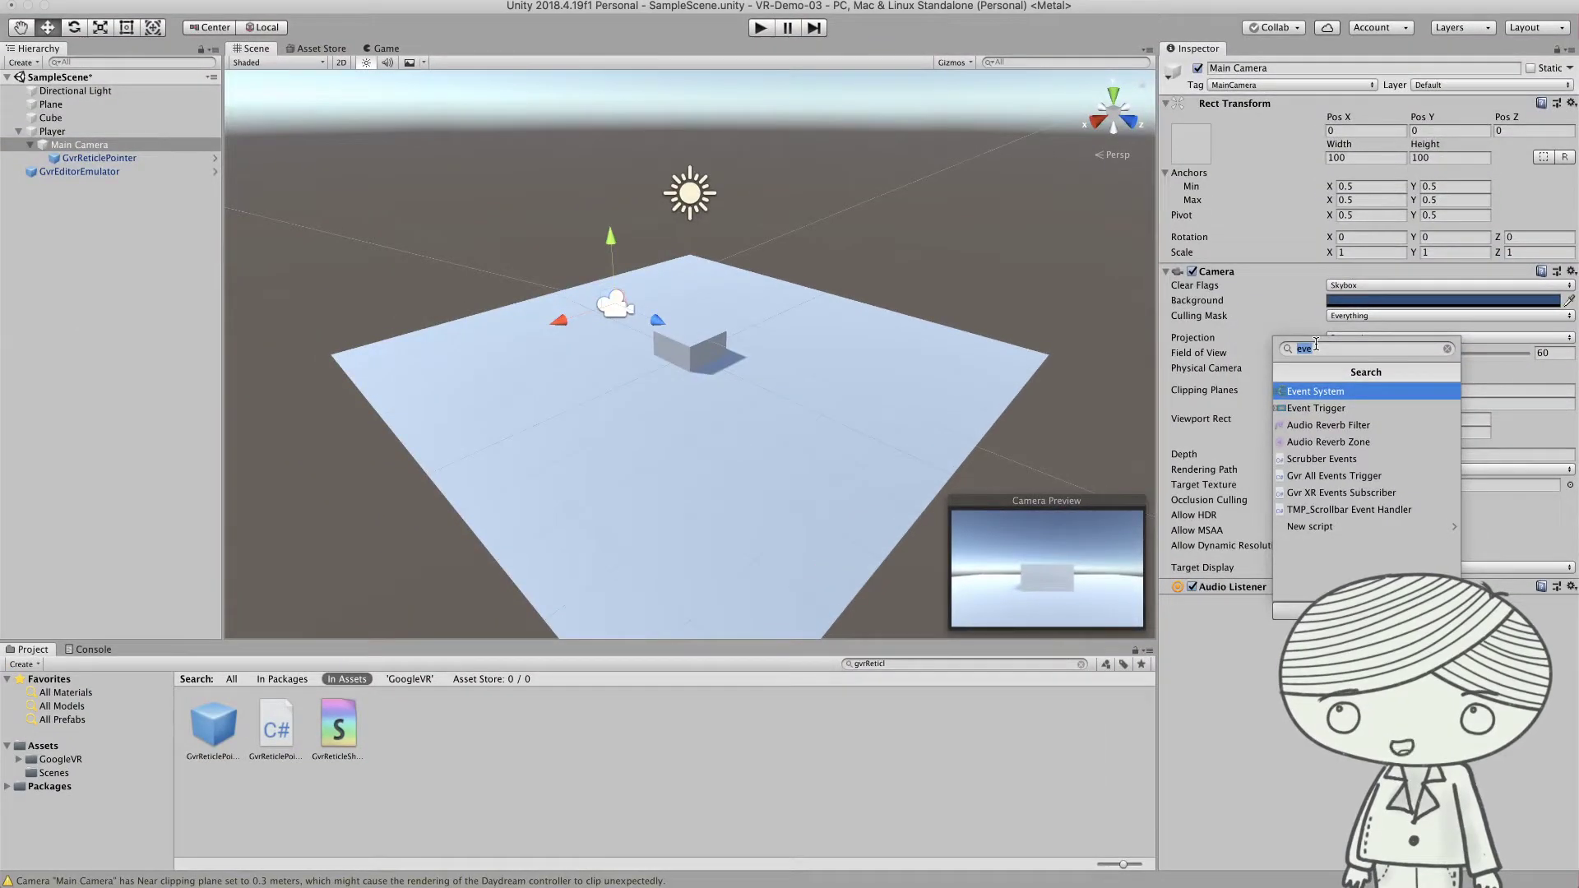
{"action": "type", "text": "gvr"}
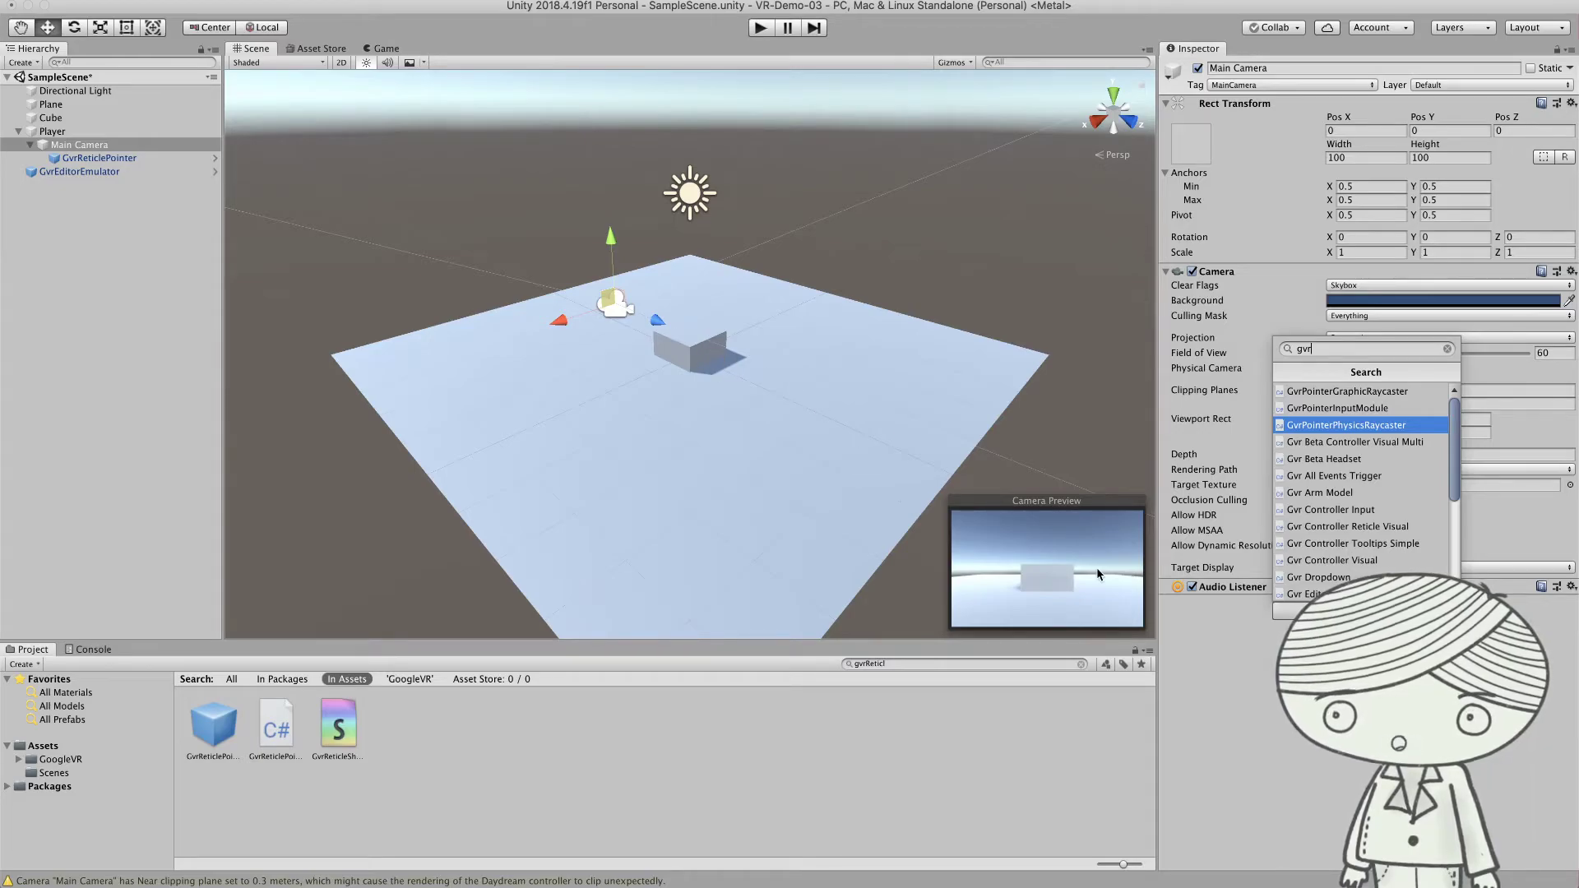
{"action": "left_click", "coordinate": [1367, 425]}
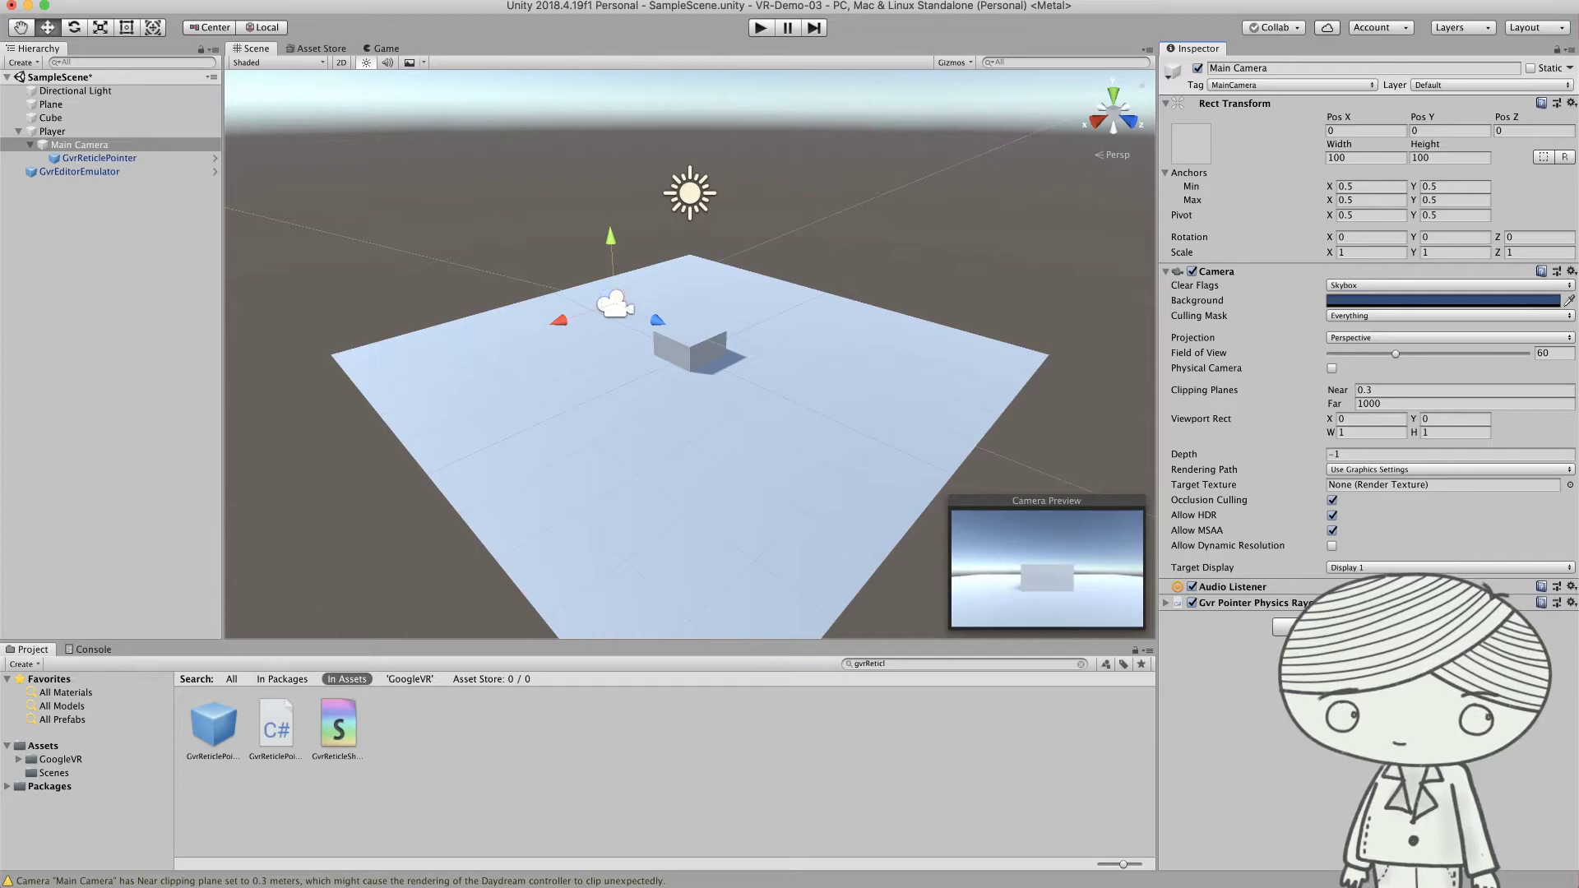
{"action": "left_click", "coordinate": [1349, 627]}
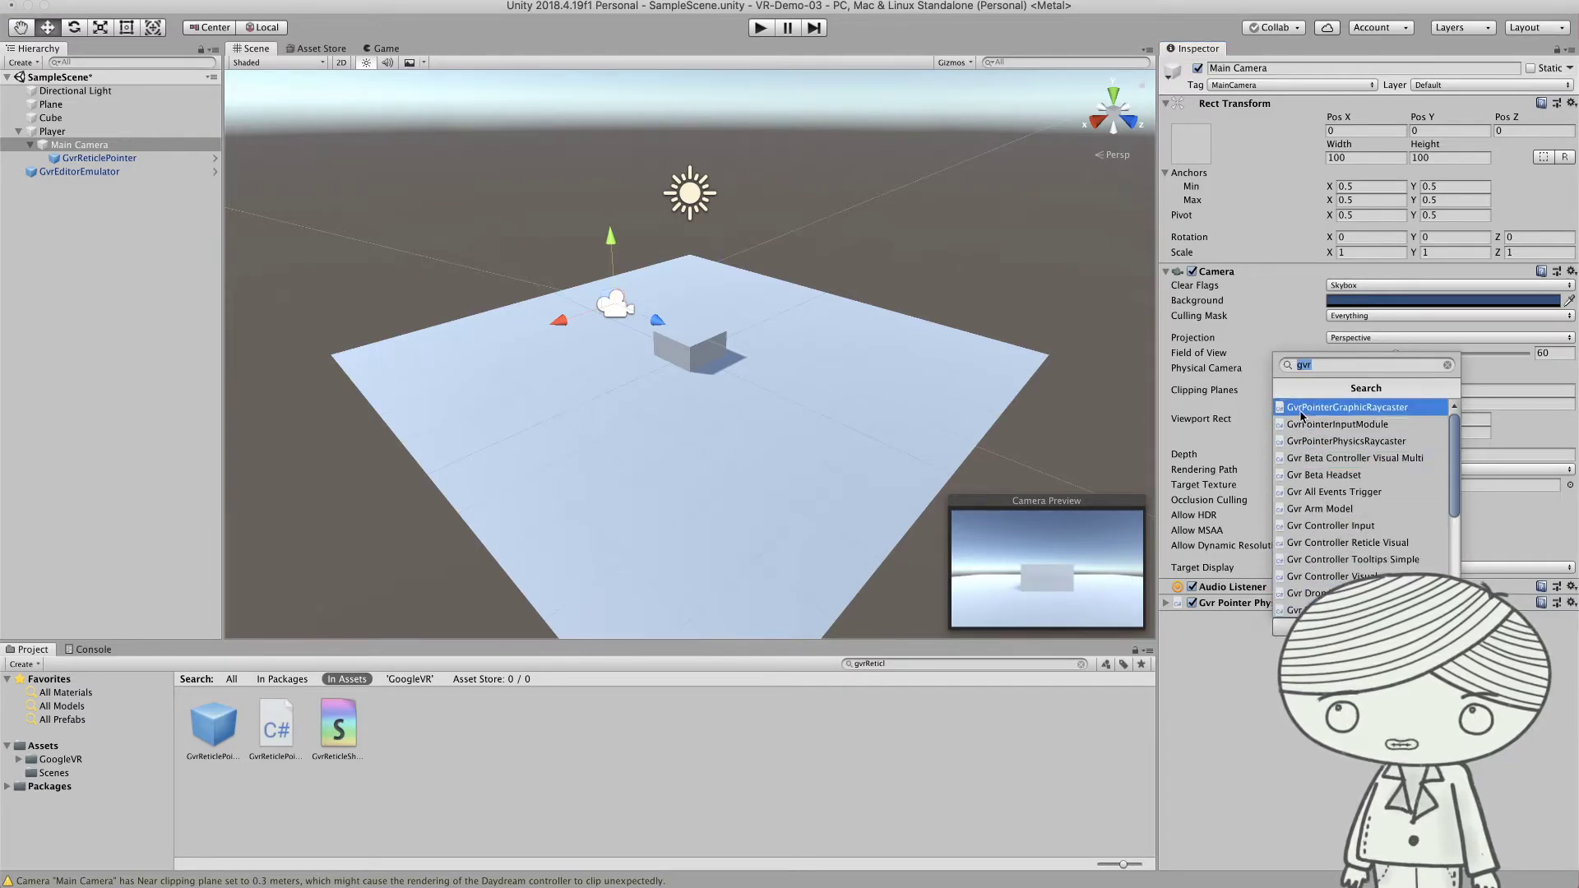
{"action": "left_click", "coordinate": [1368, 410]}
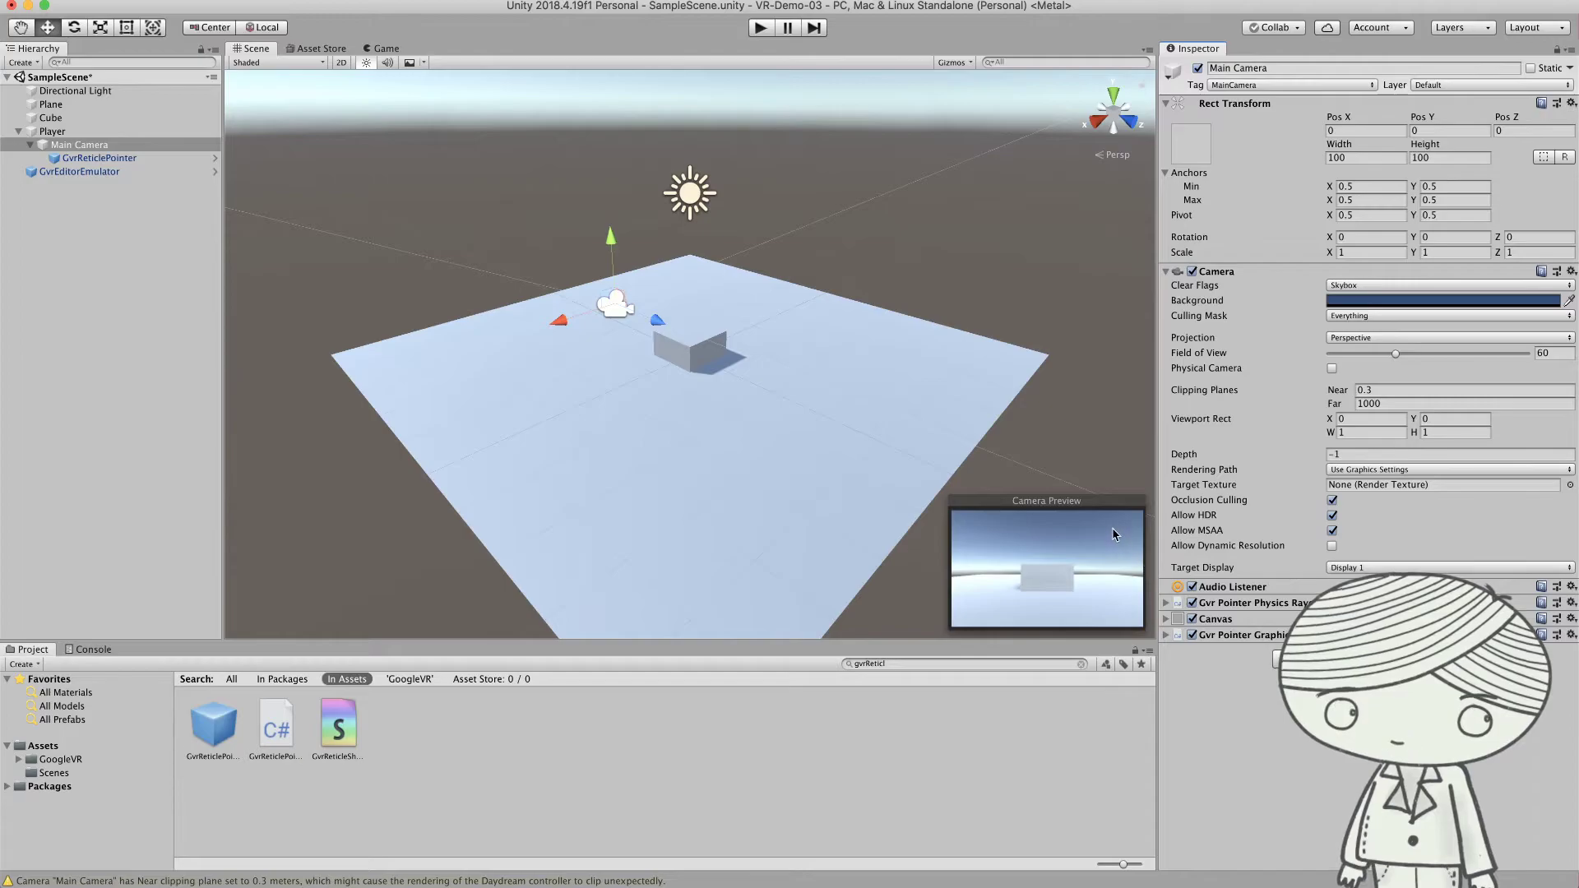
Run the scene in play mode and rotate the emulated head view to check the reticle on and off the cube.
{"action": "left_click", "coordinate": [761, 28]}
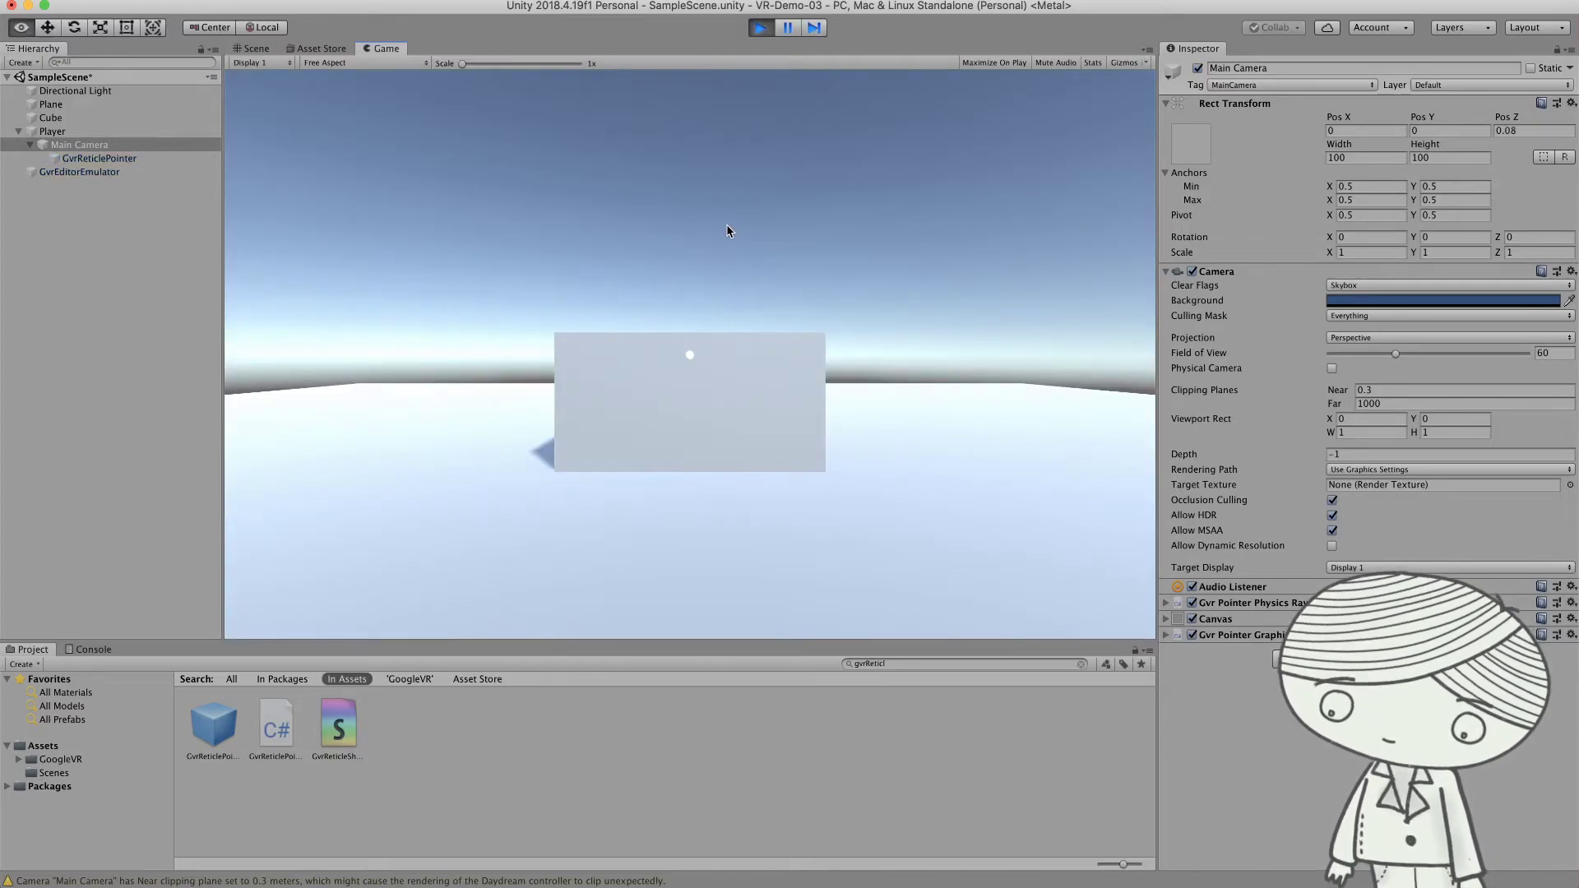
{"action": "key", "text": "alt"}
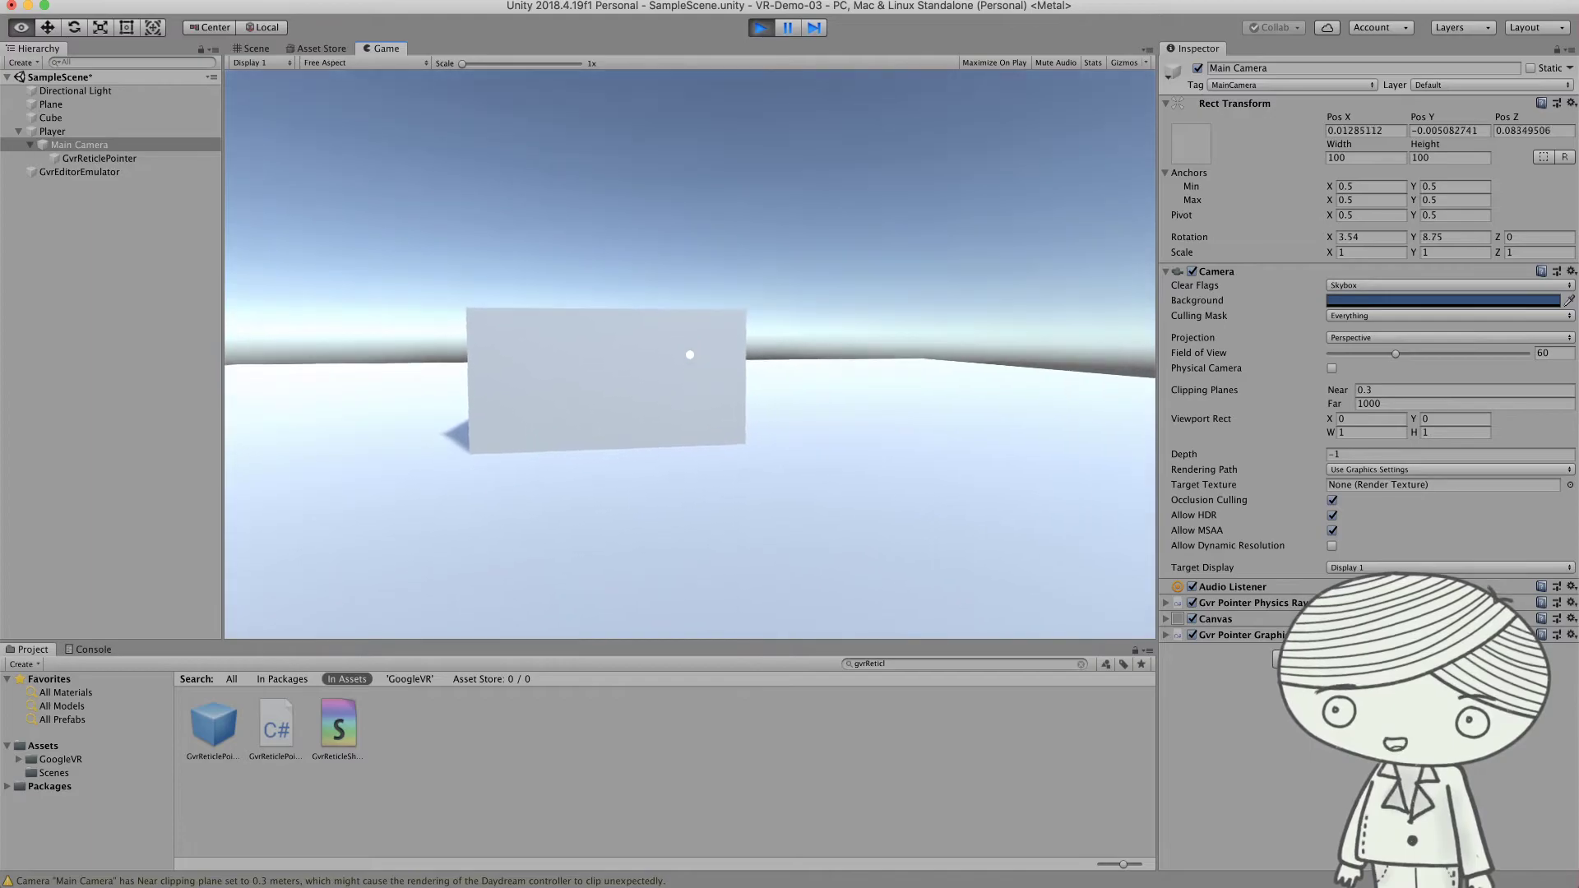
{"action": "key", "text": "alt"}
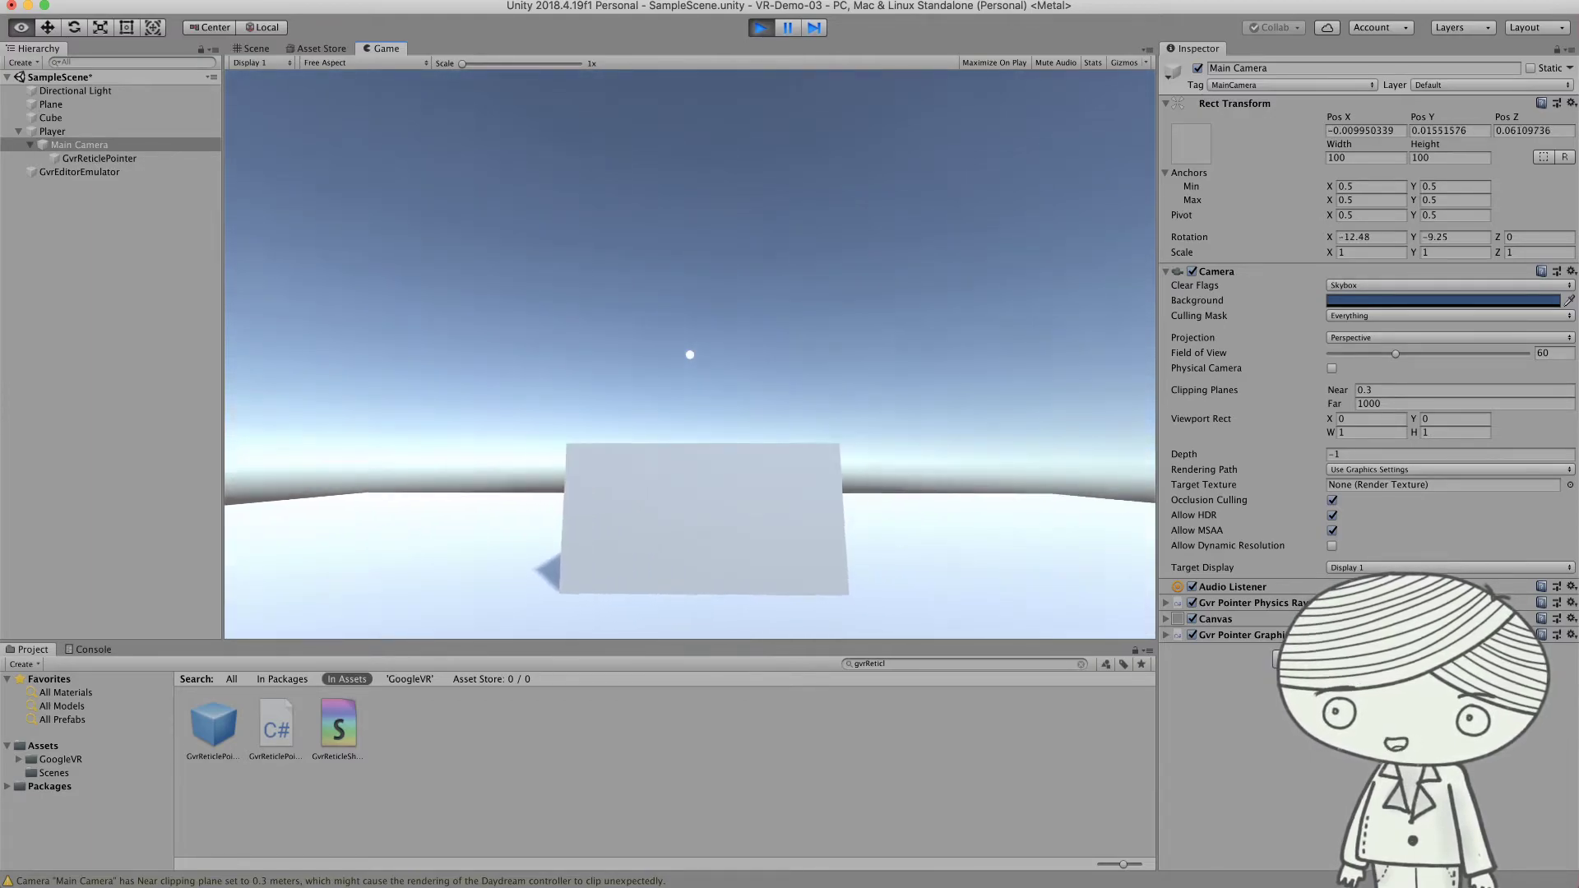
{"action": "key", "text": "alt"}
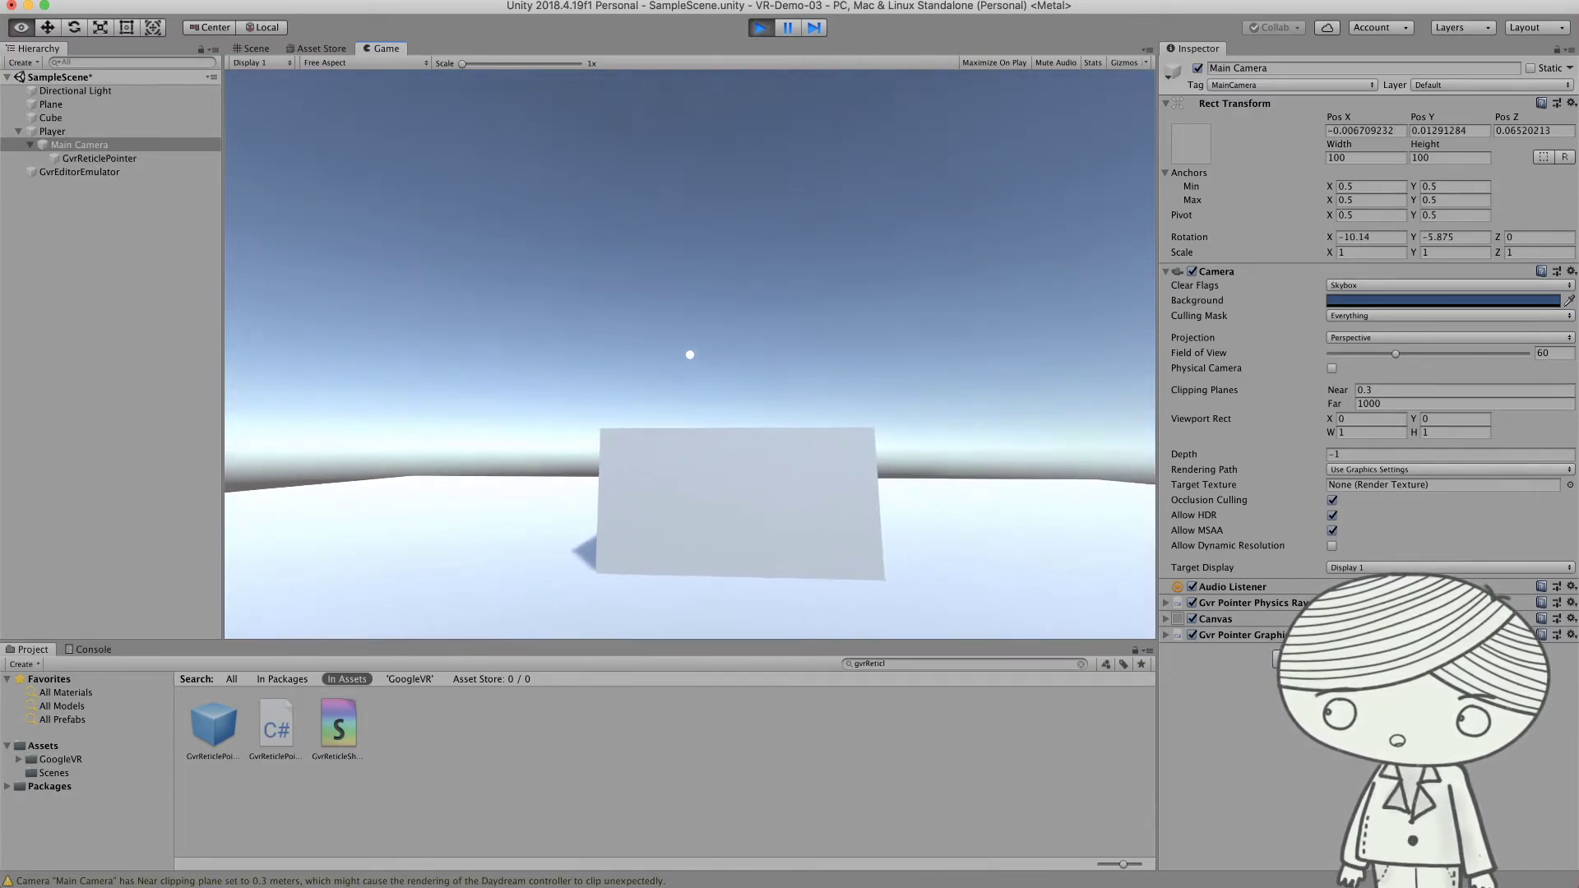
{"action": "key", "text": "alt"}
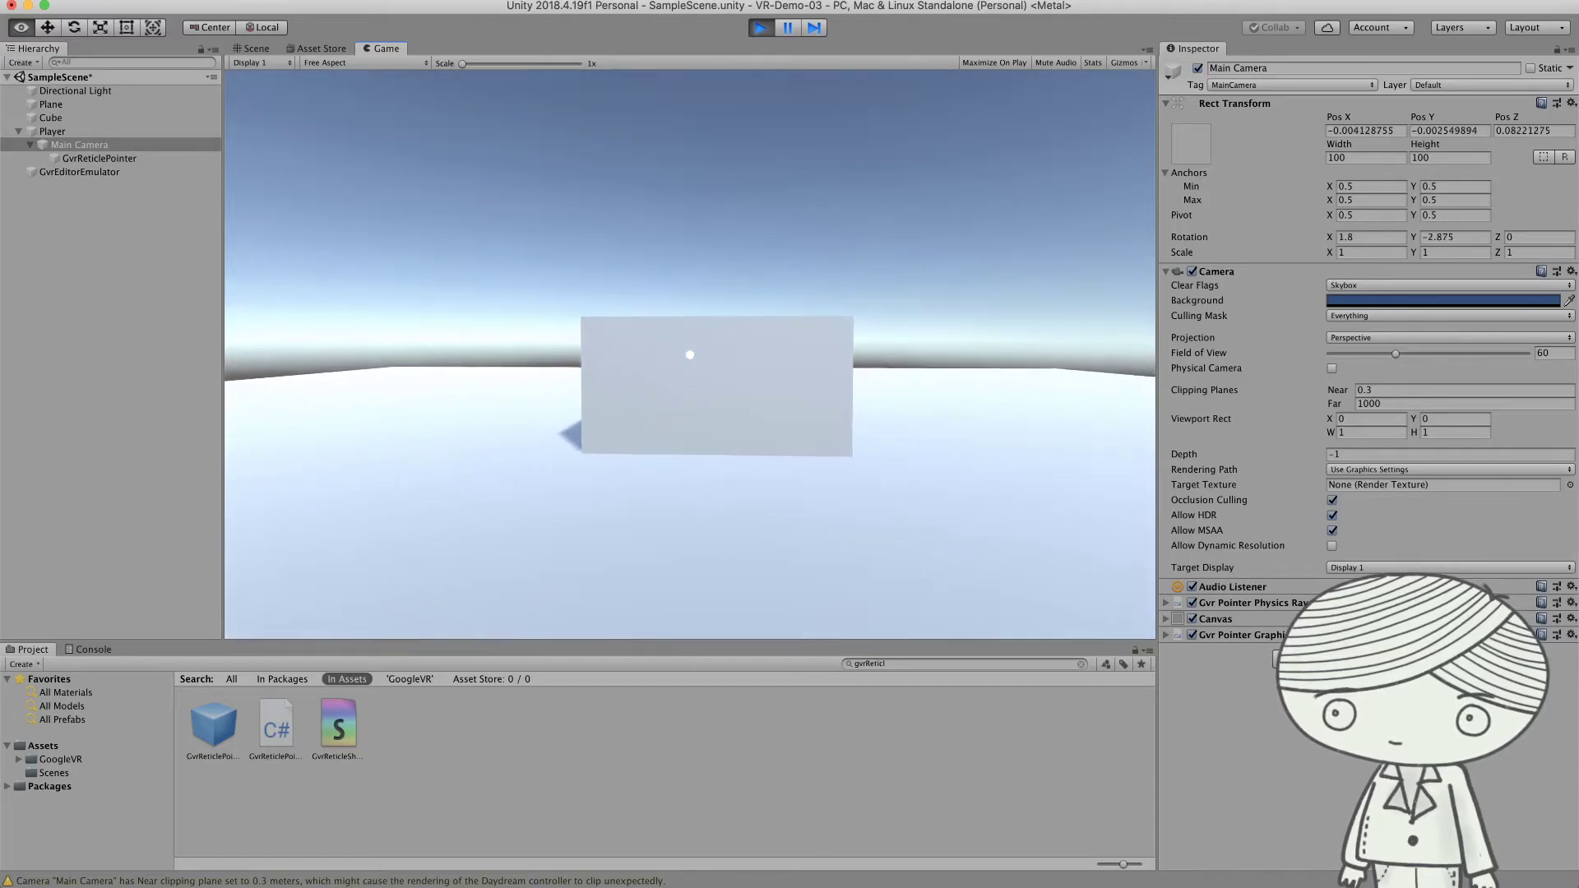
{"action": "key", "text": "alt"}
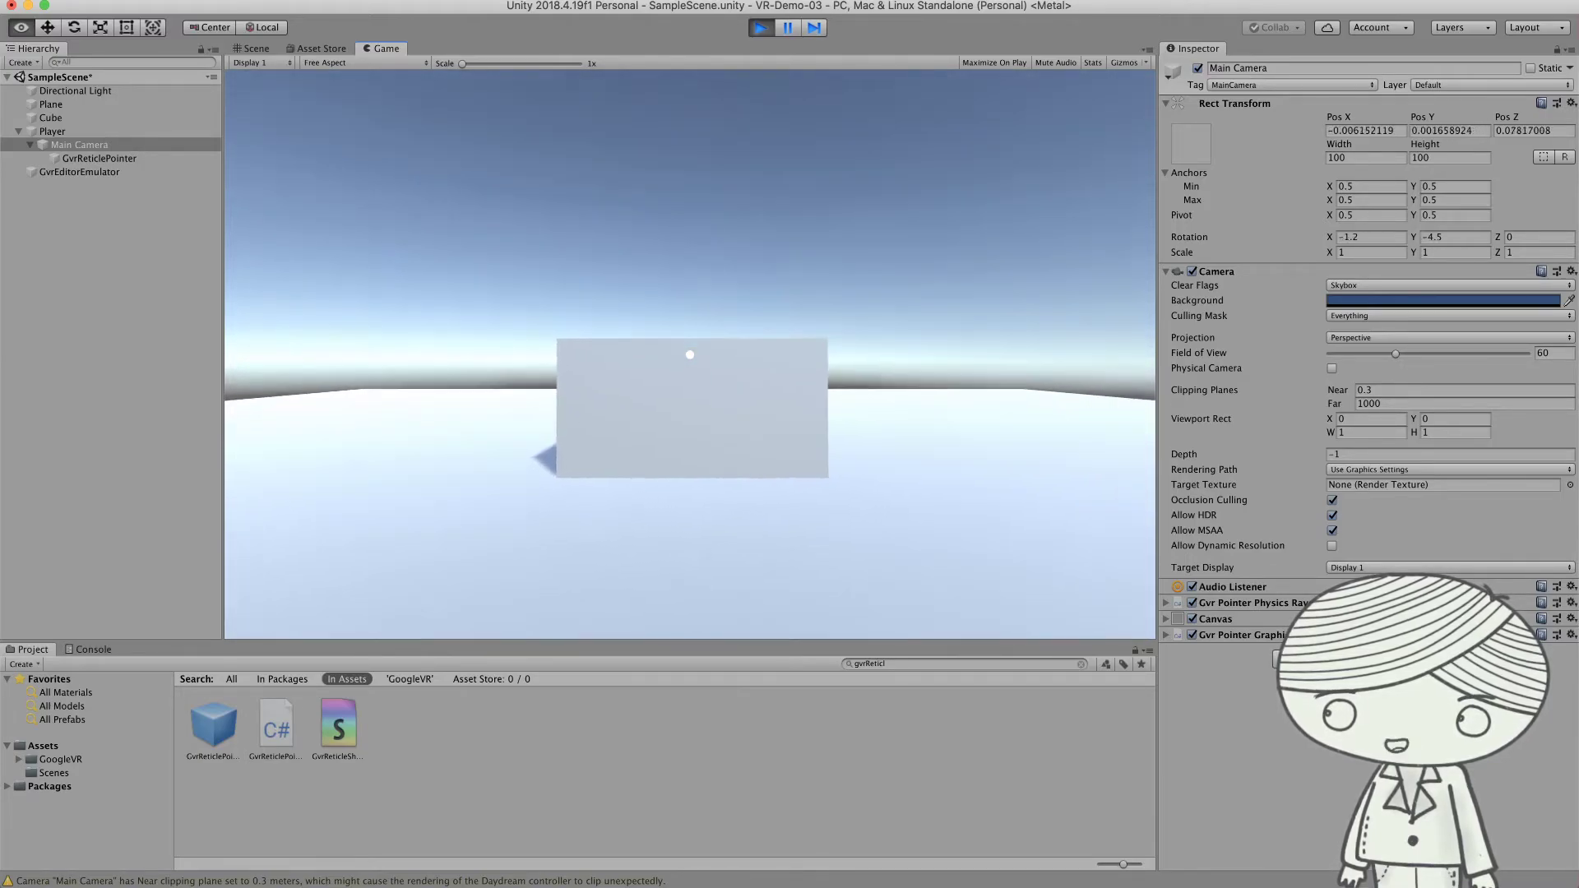
{"action": "key", "text": "alt"}
{"action": "key", "text": "alt"}
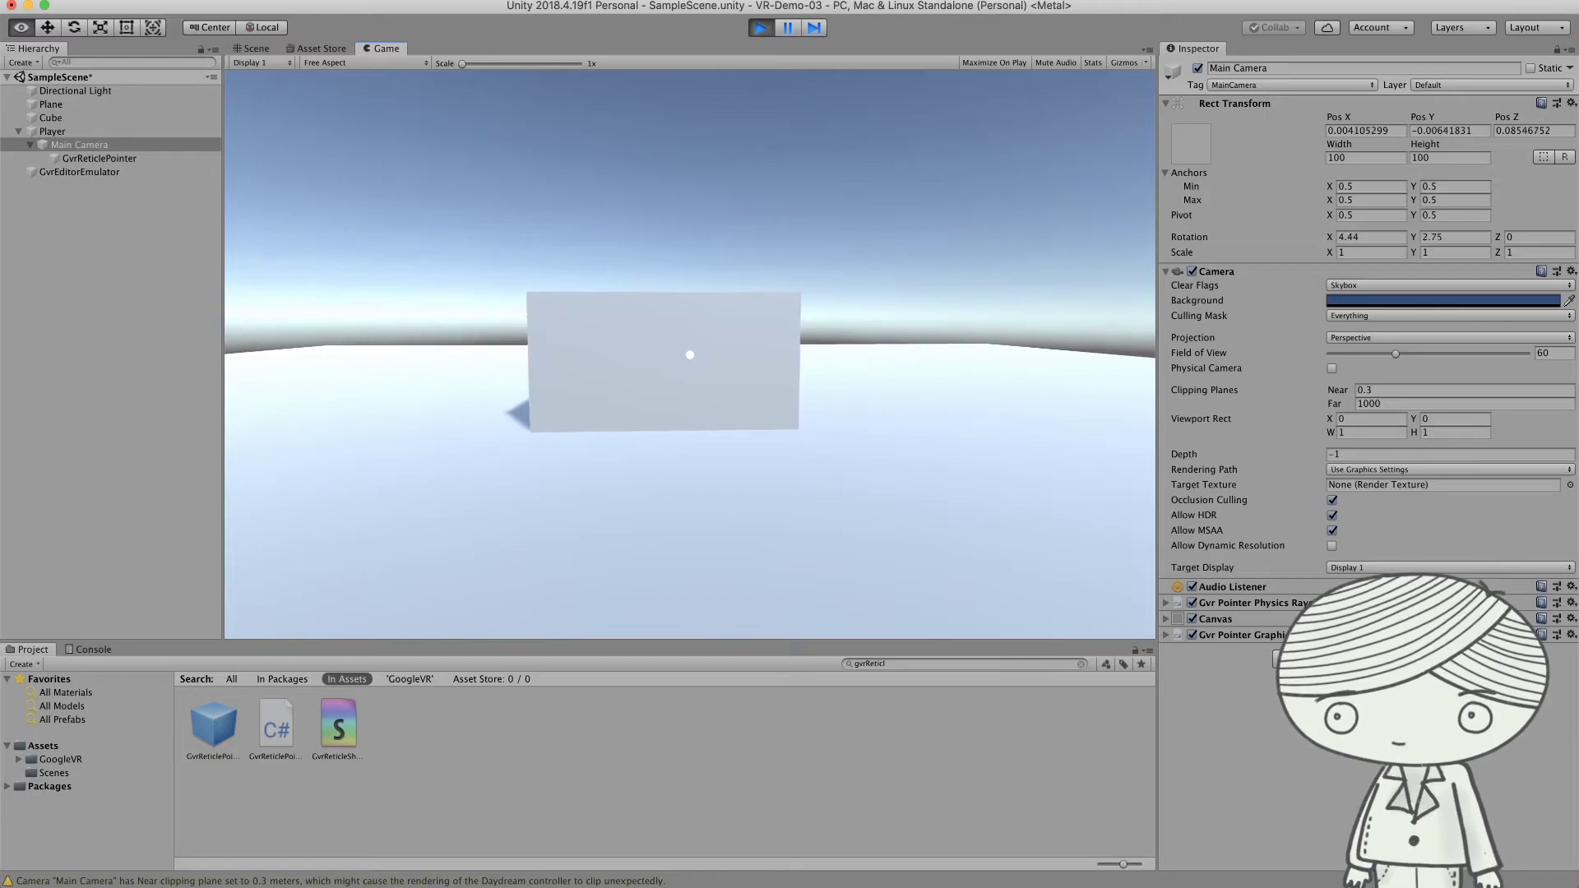
{"action": "key", "text": "alt"}
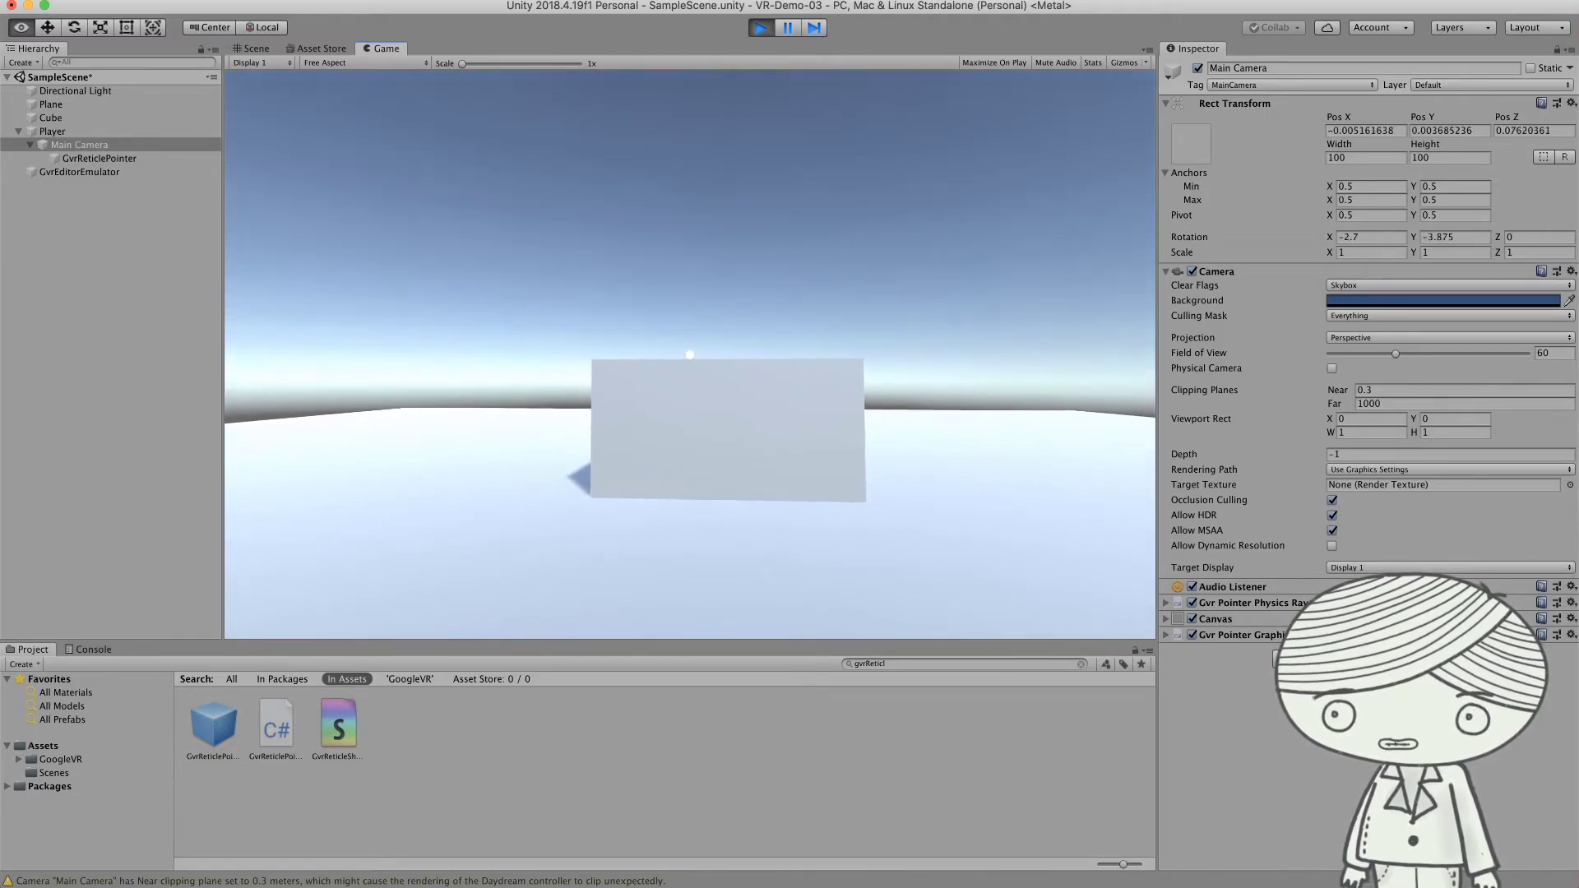
{"action": "key", "text": "alt"}
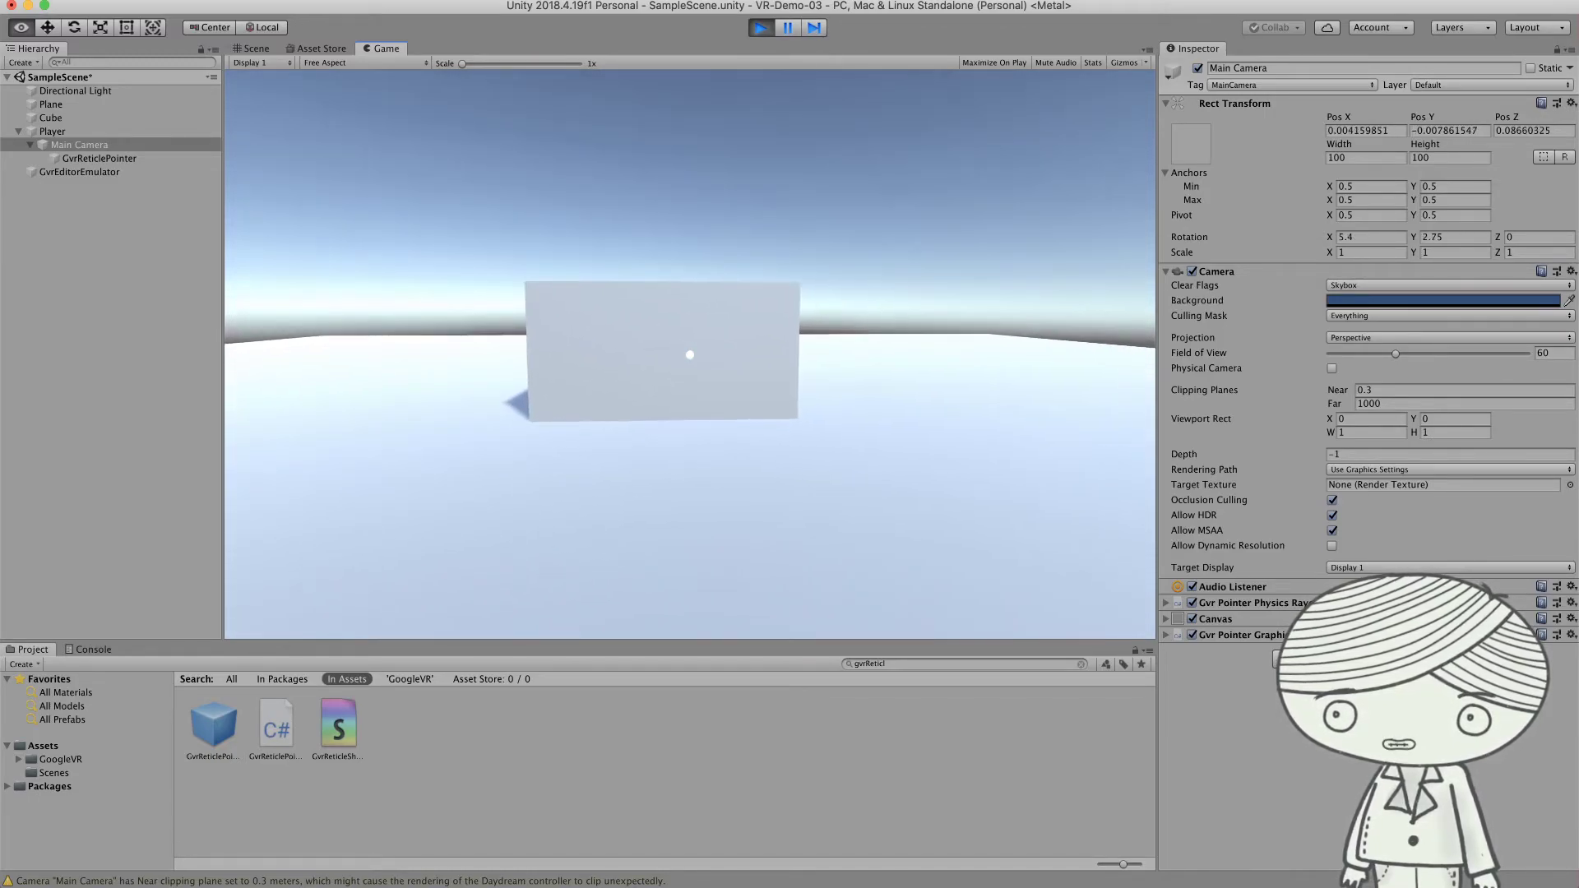
{"action": "key", "text": "alt"}
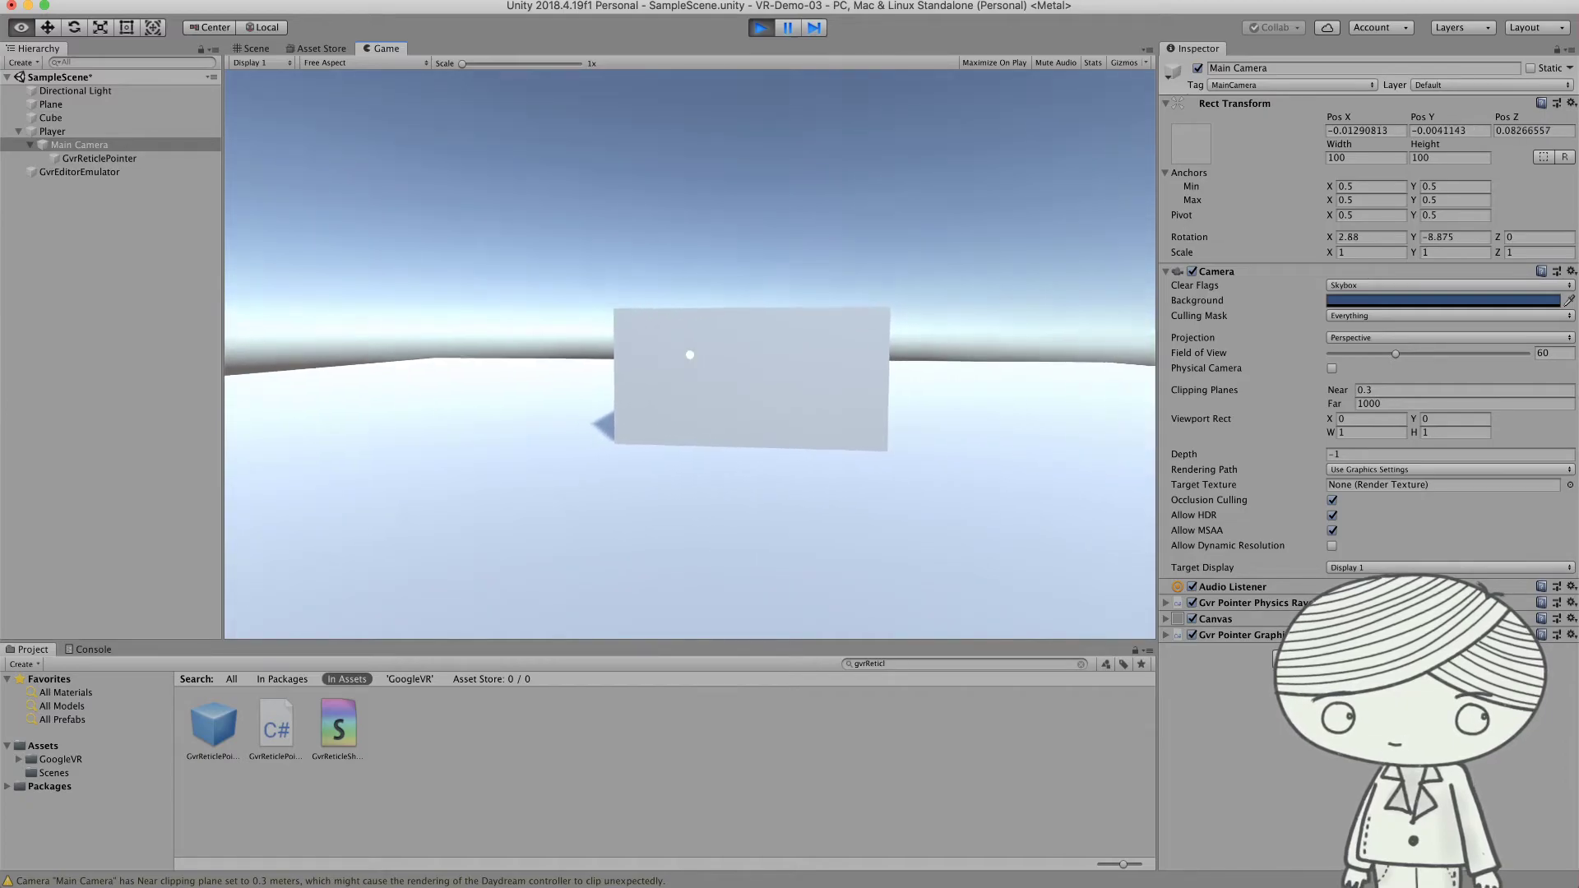
{"action": "key", "text": "alt"}
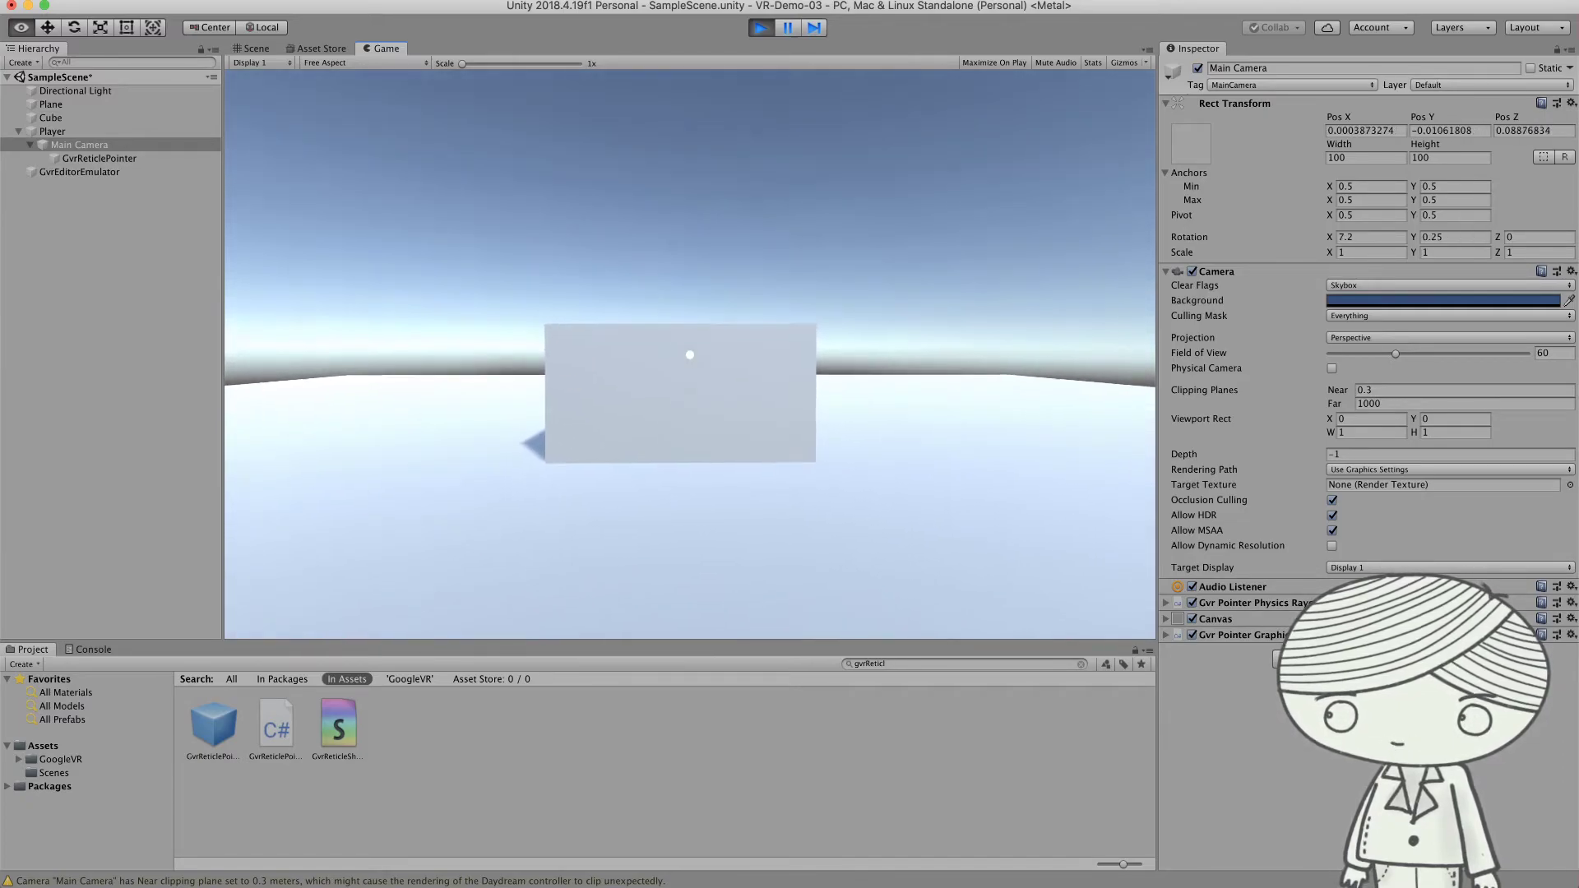
{"action": "key", "text": "alt"}
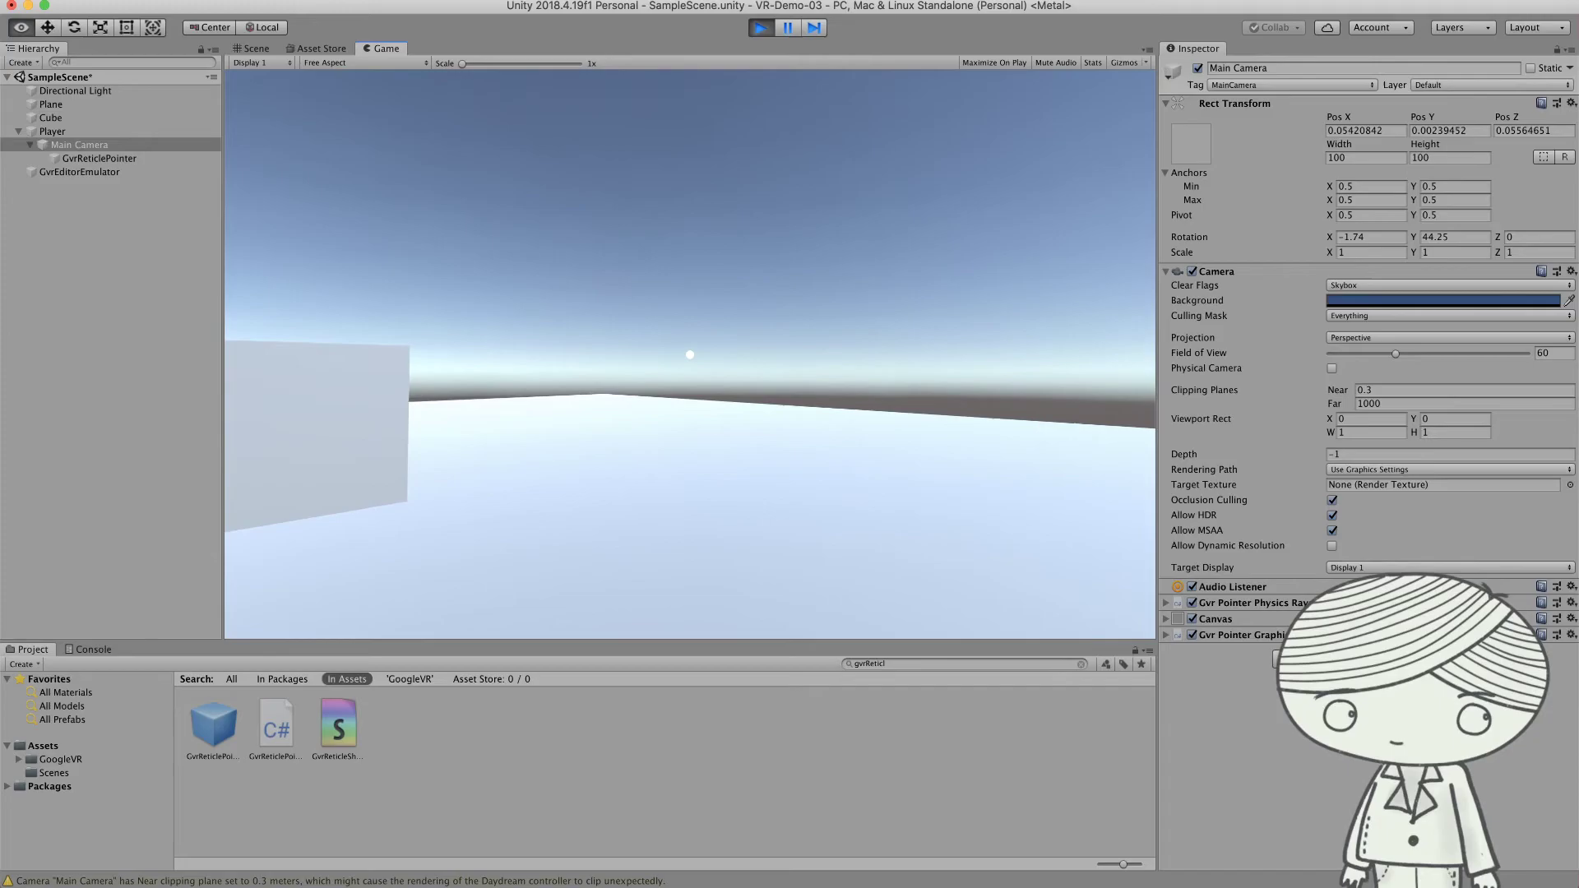
{"action": "key", "text": "alt"}
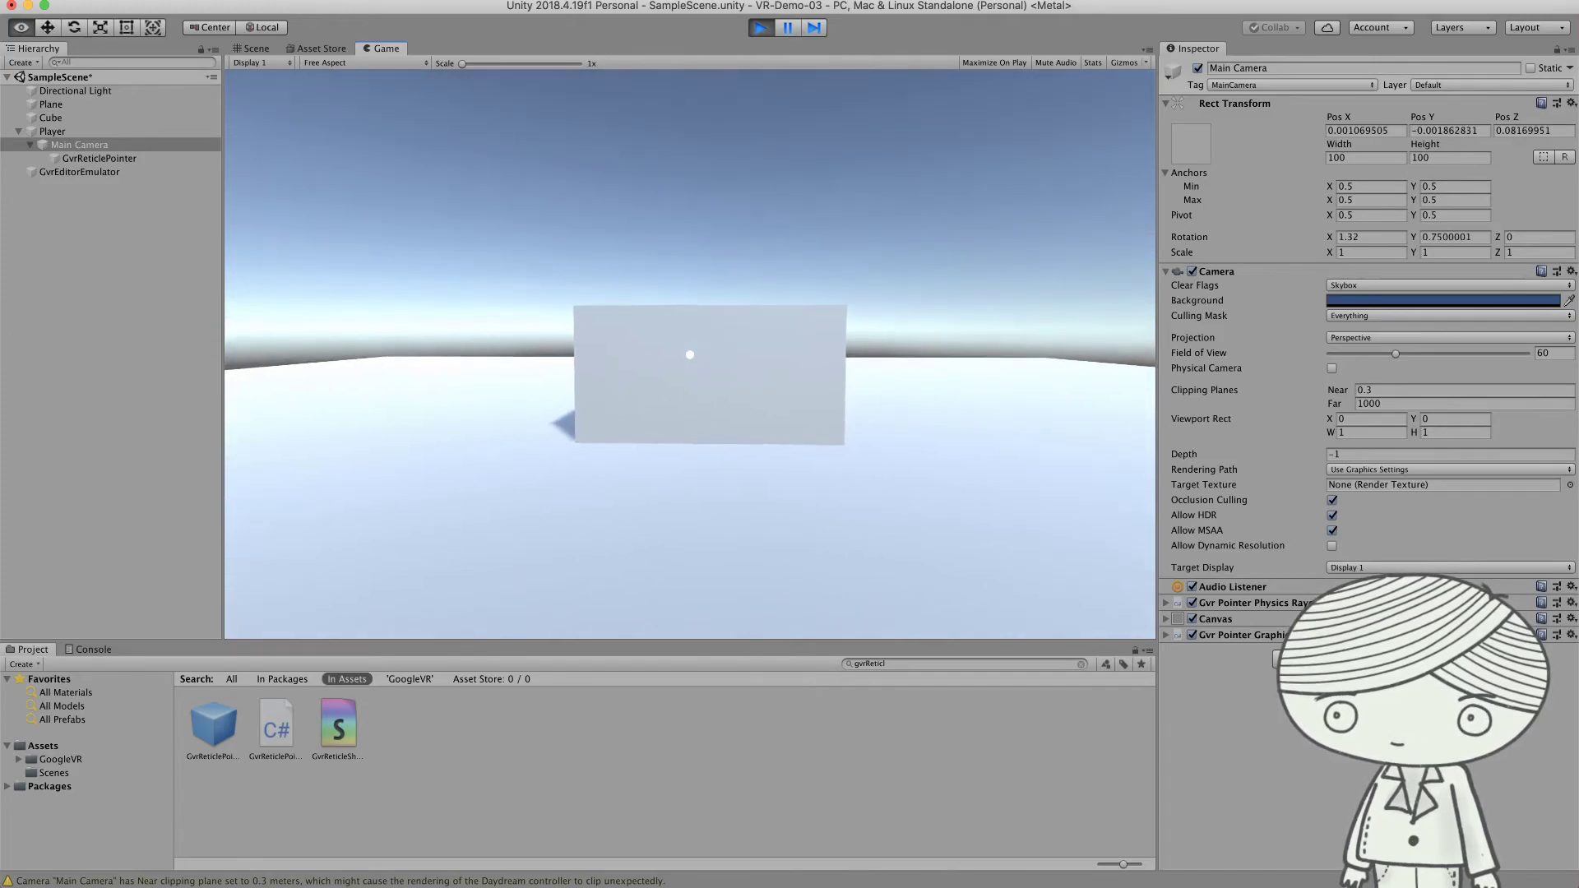
{"action": "key", "text": "alt"}
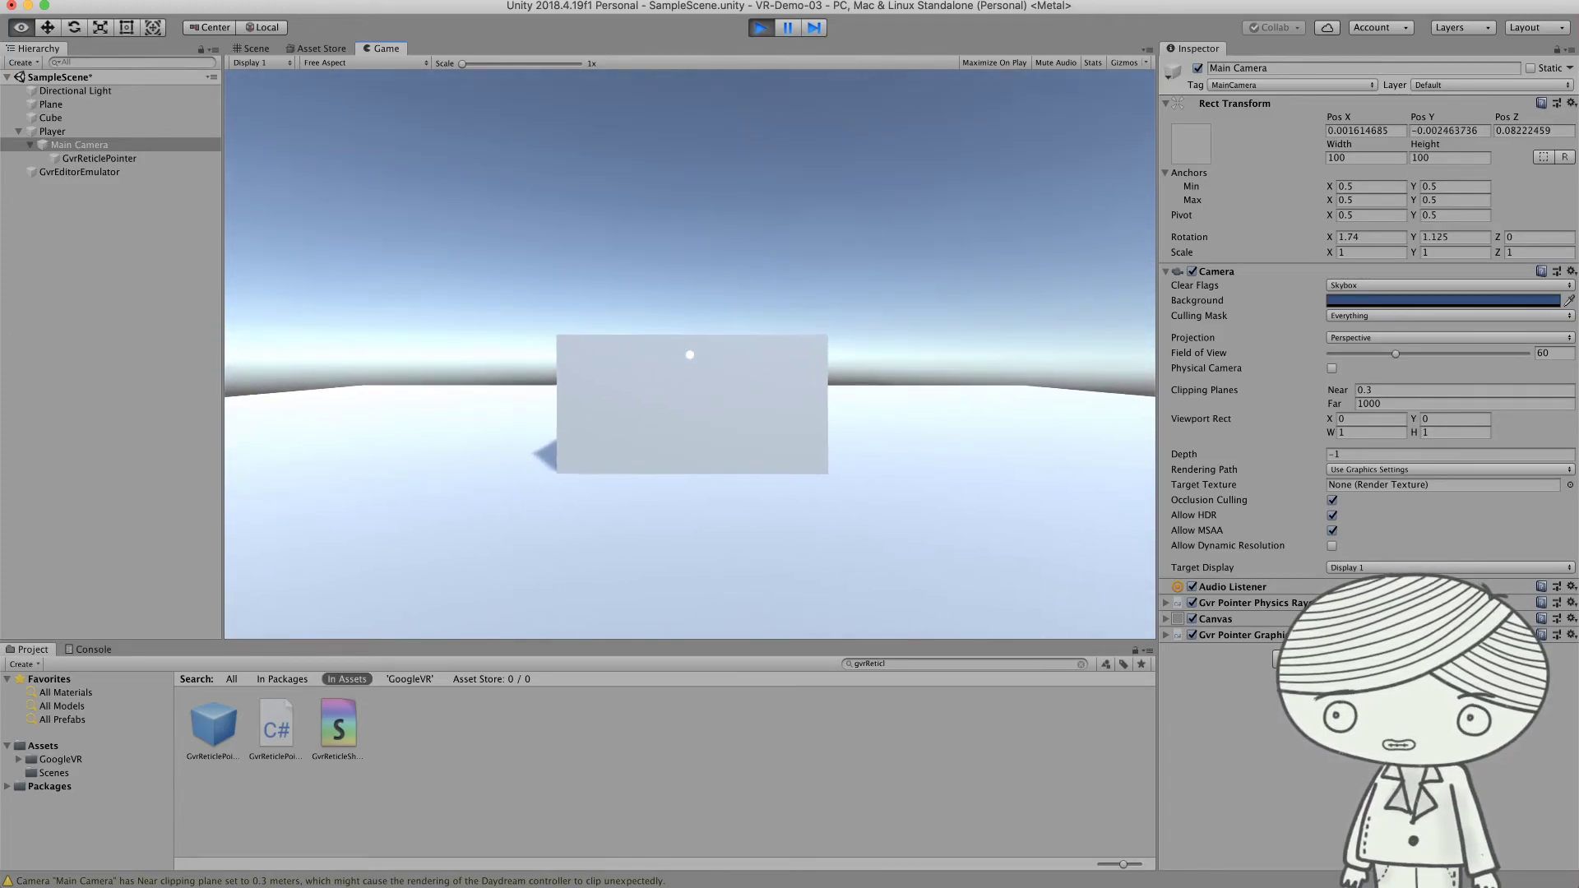
{"action": "key", "text": "alt"}
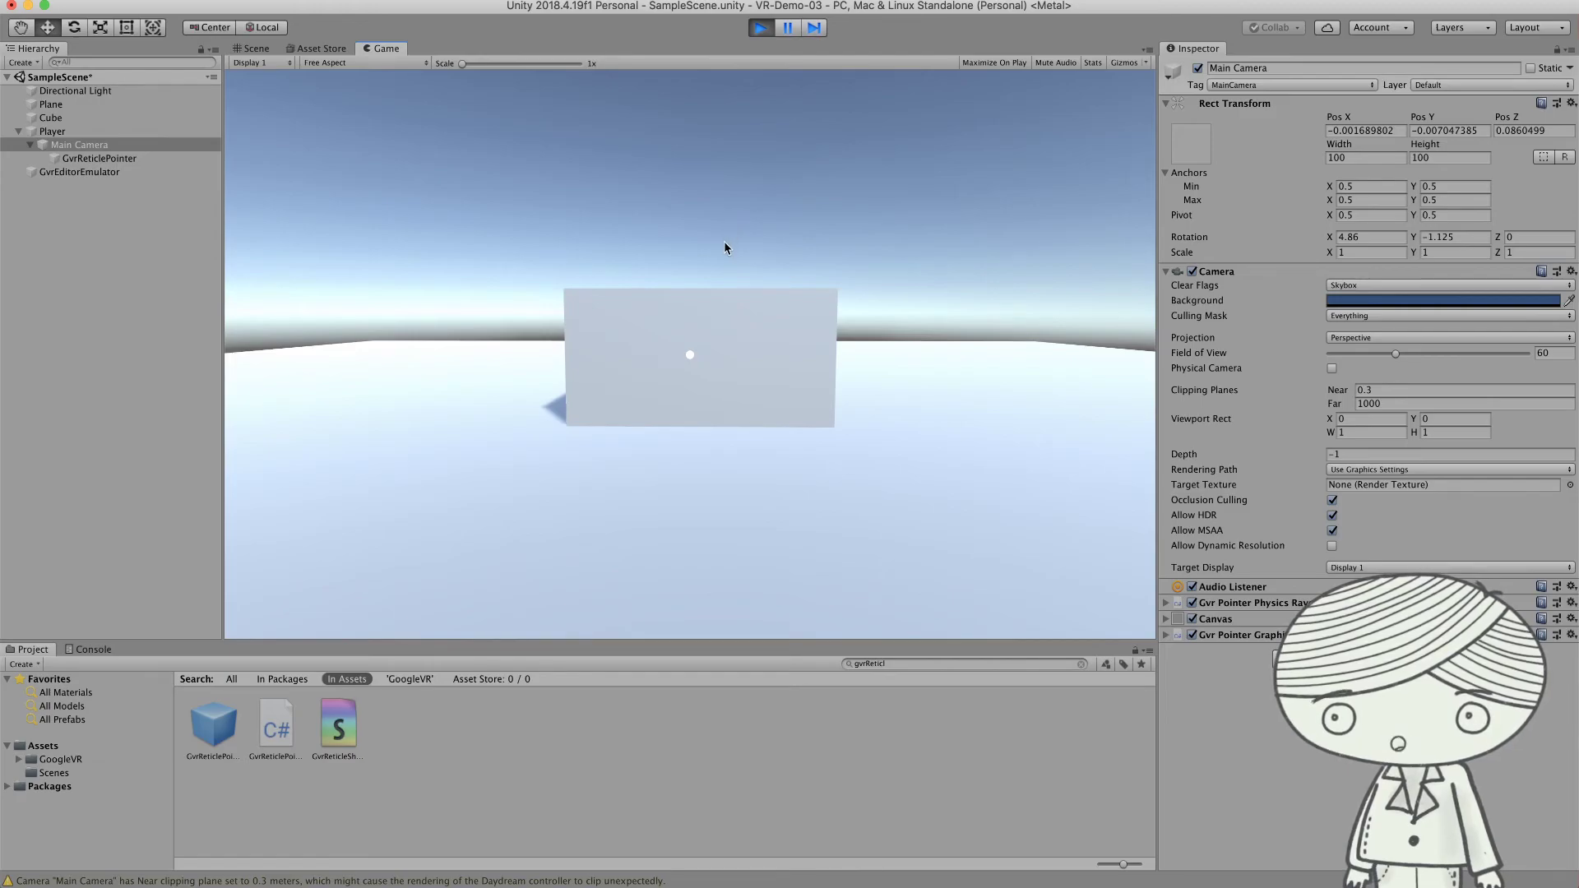
{"action": "key", "text": "alt"}
{"action": "key", "text": "alt"}
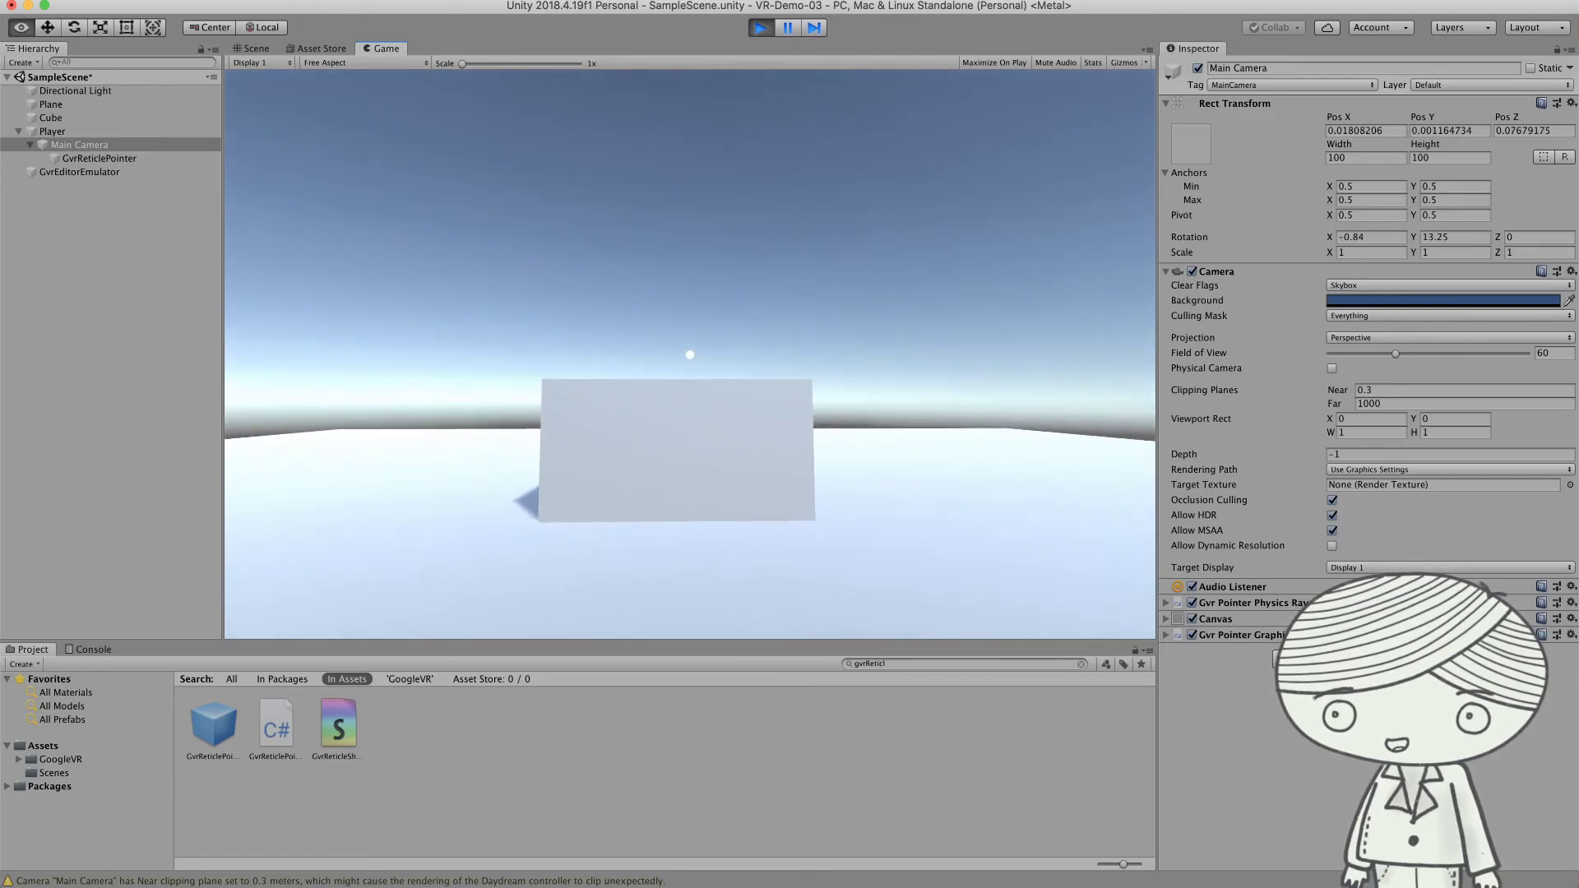